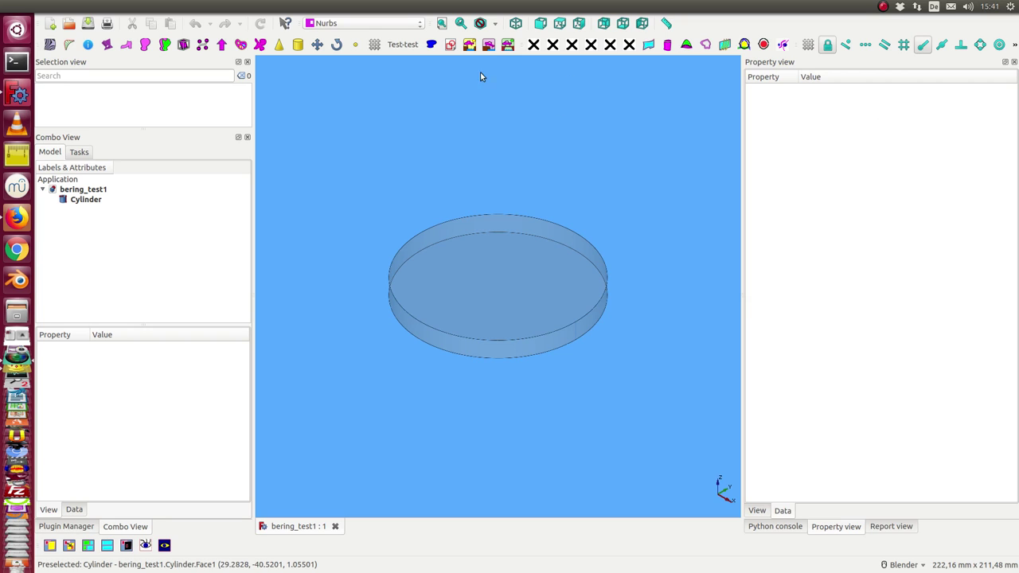
Start a new sketch, bringing up the orientation dialog with XY-Plane selected
click(451, 45)
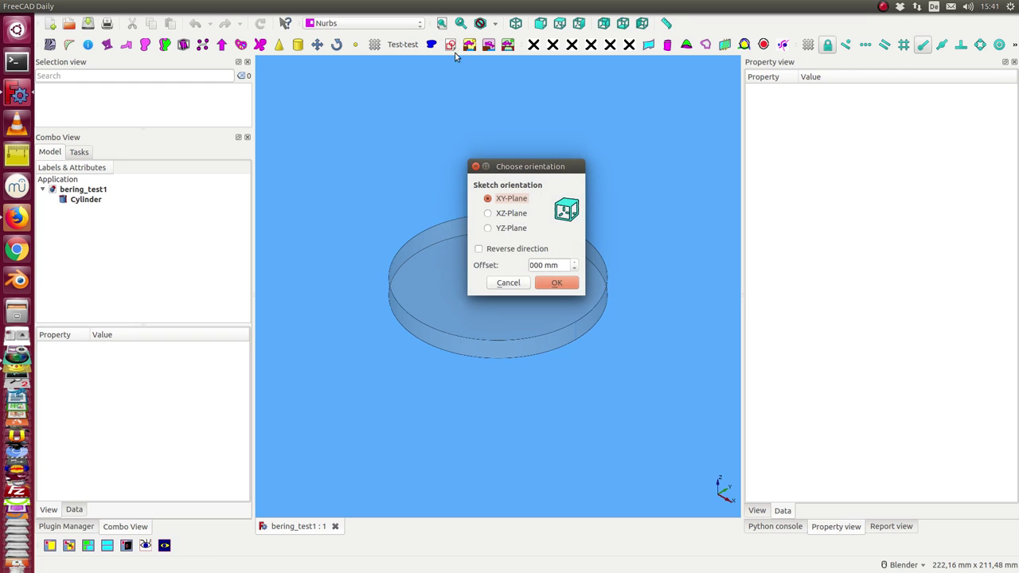
Place the sketch on the XY plane and begin a polyline from right of the circle across the top
click(555, 284)
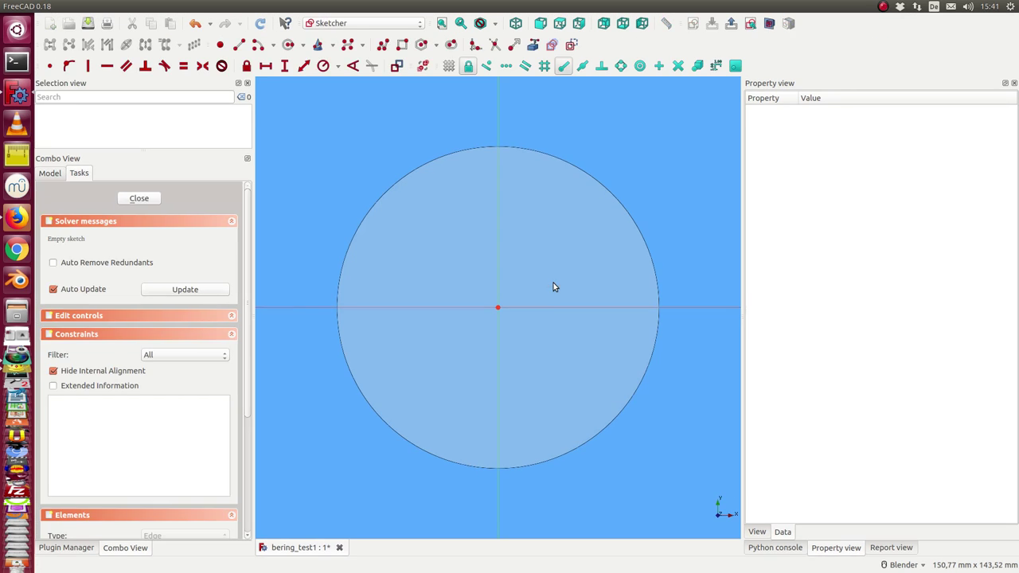
scroll(559, 271, up, 2)
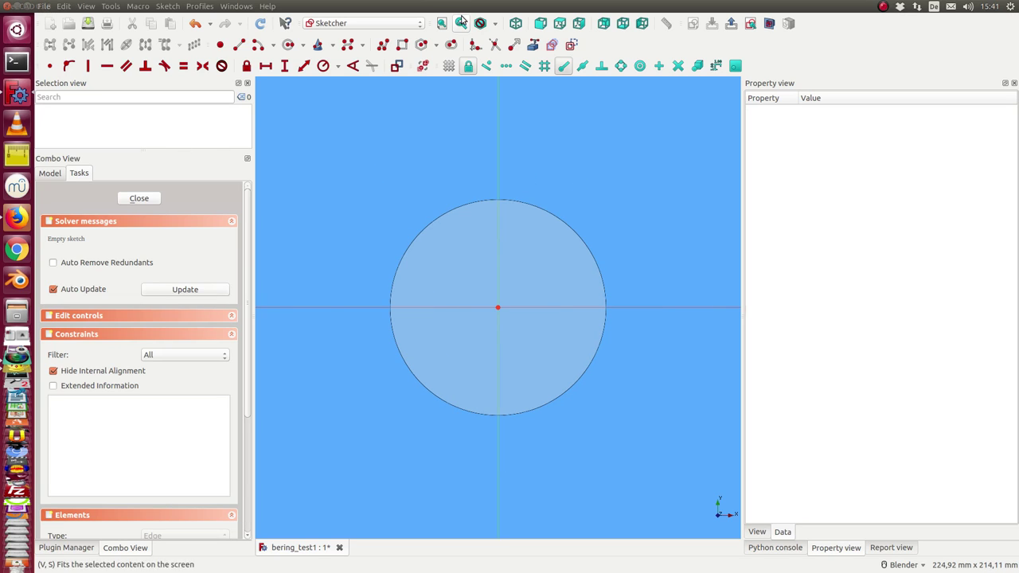
click(383, 46)
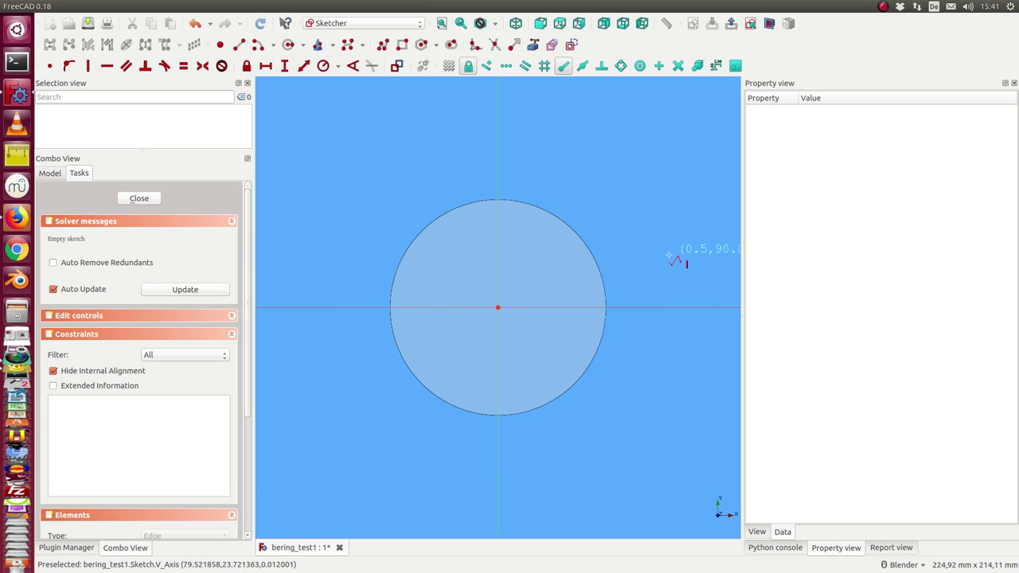
click(658, 216)
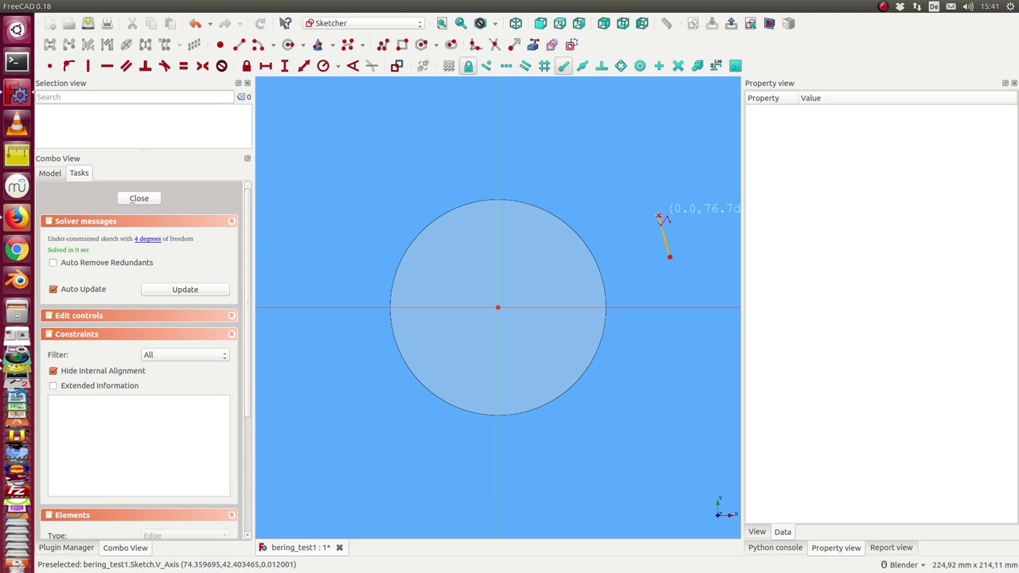
click(544, 143)
click(519, 142)
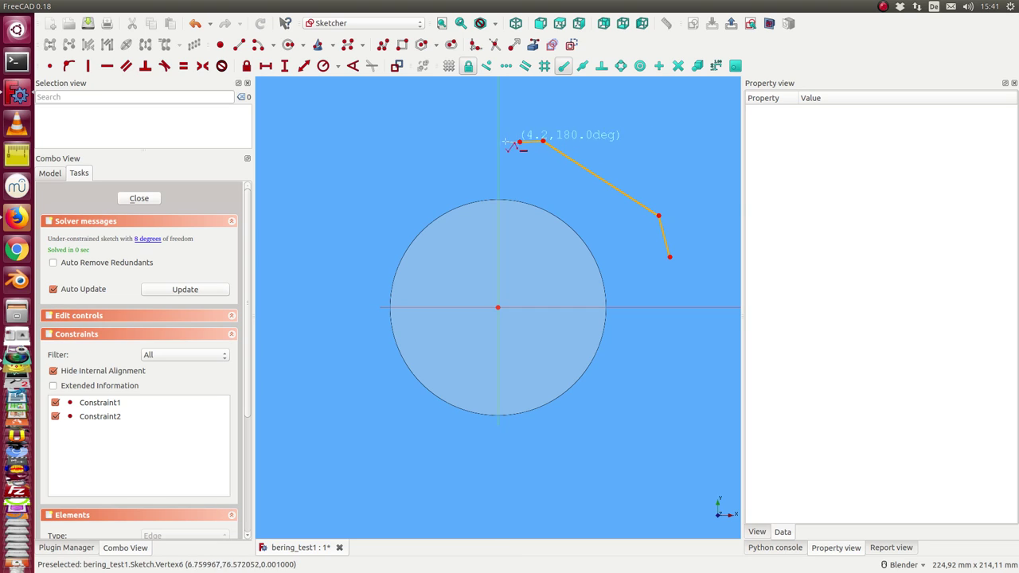
click(493, 143)
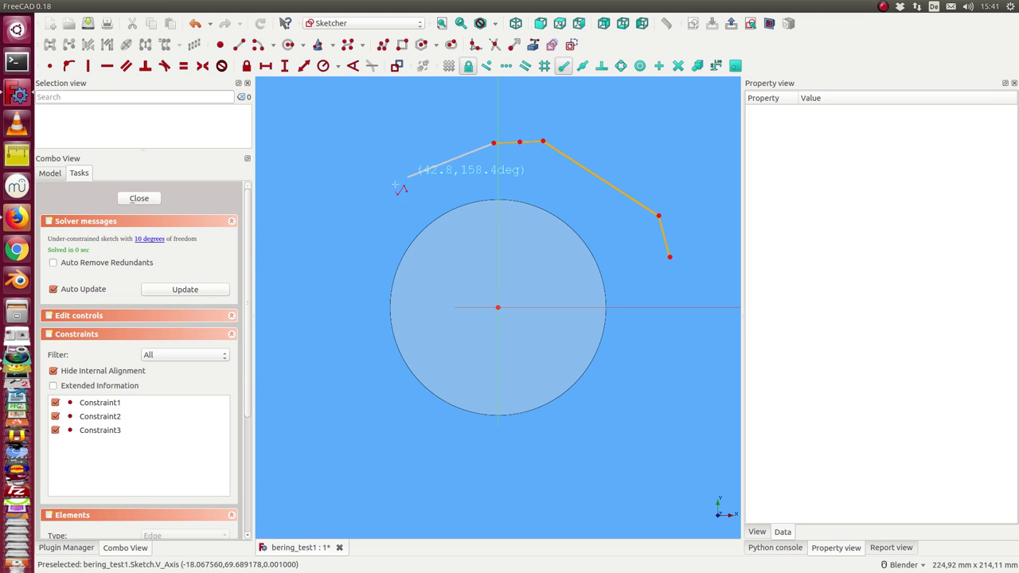
Continue the open polyline down the left side and across the bottom to the bottom right, then close the sketch
click(312, 225)
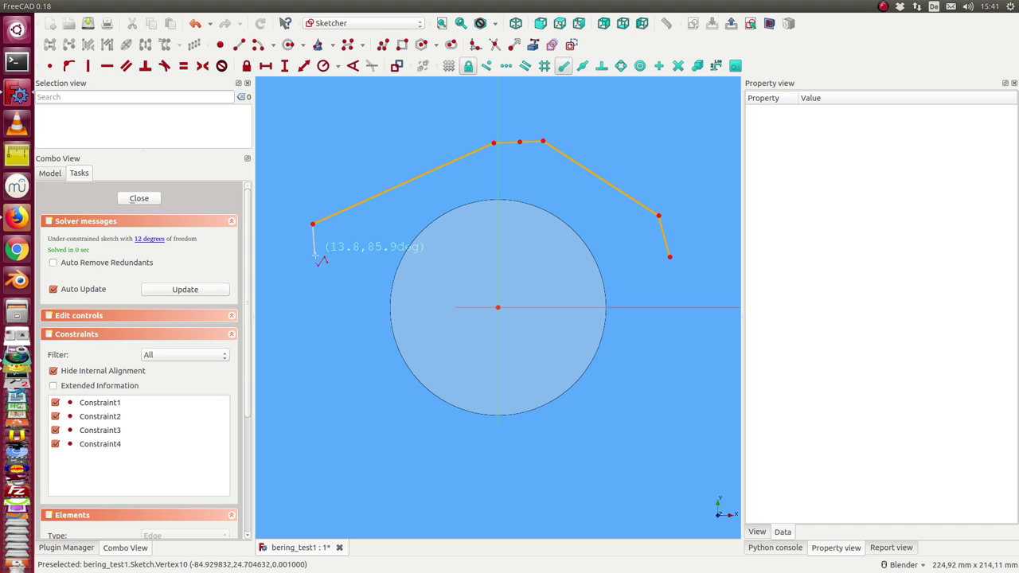
click(310, 242)
click(309, 259)
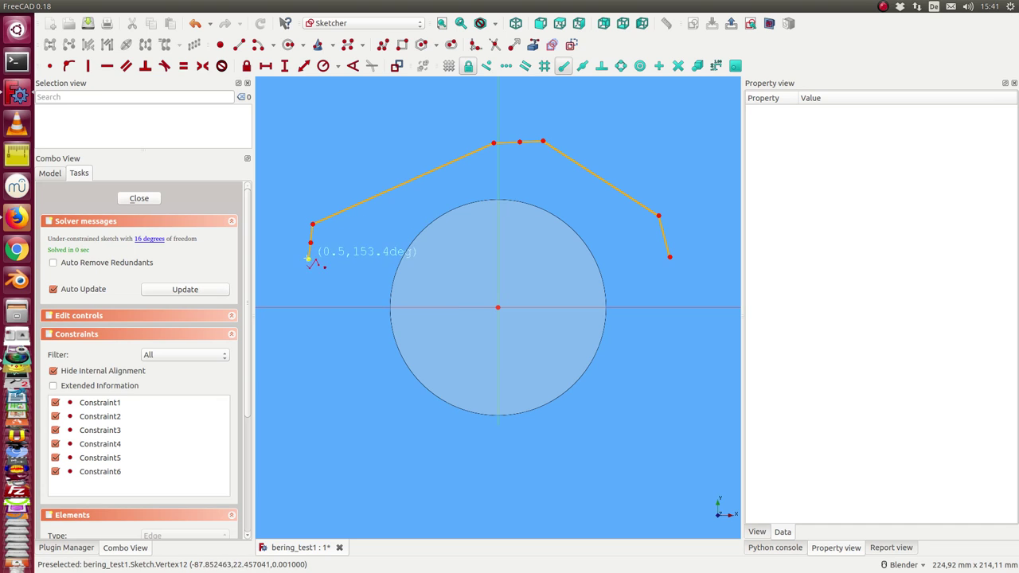
click(365, 478)
click(385, 484)
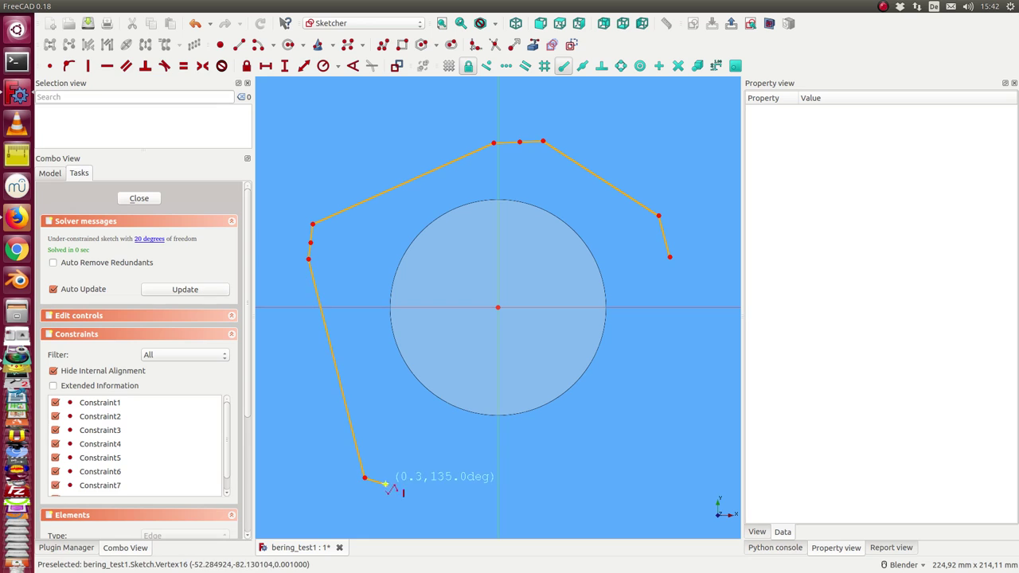
click(401, 488)
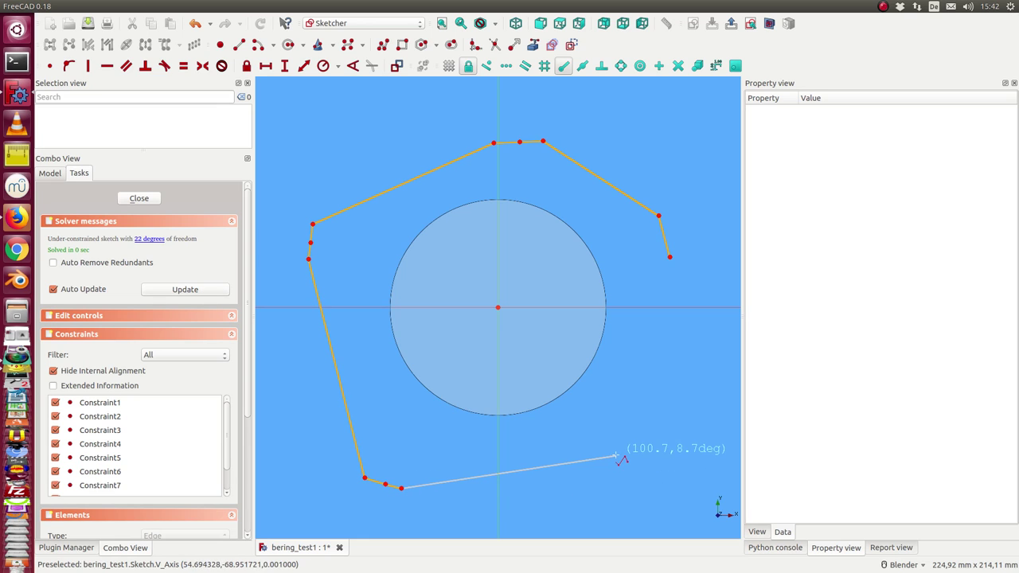
click(620, 444)
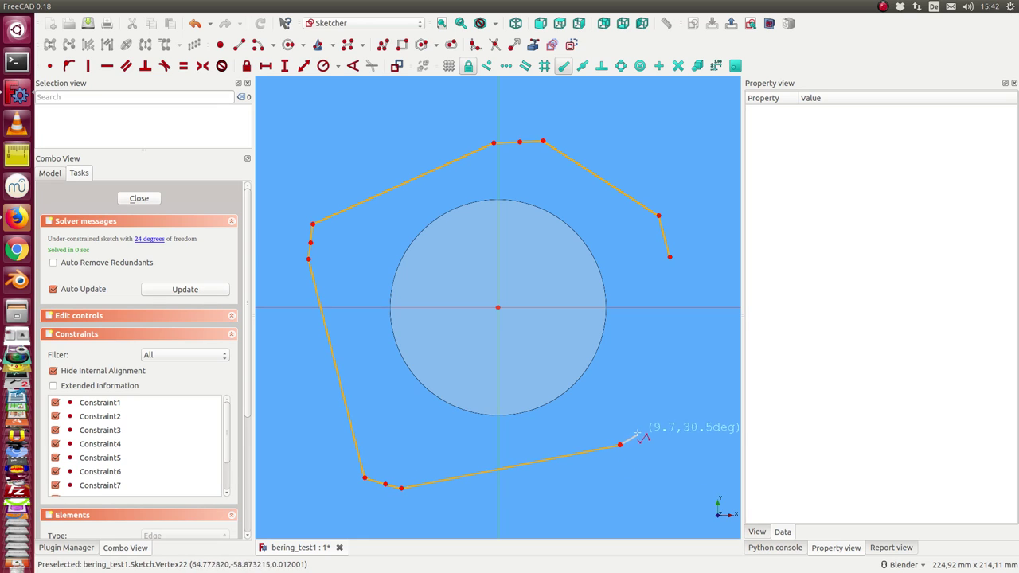
click(639, 437)
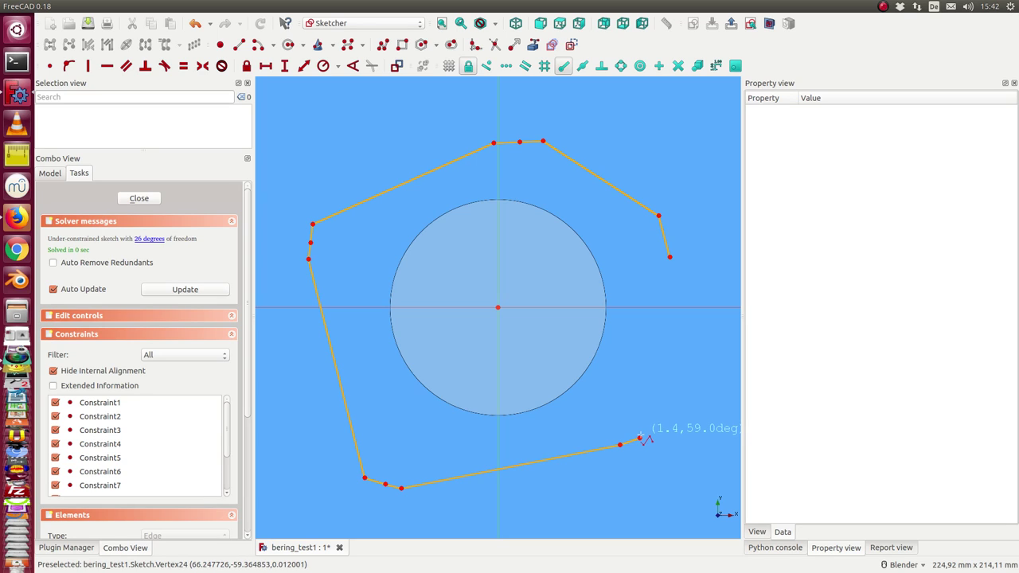
click(140, 199)
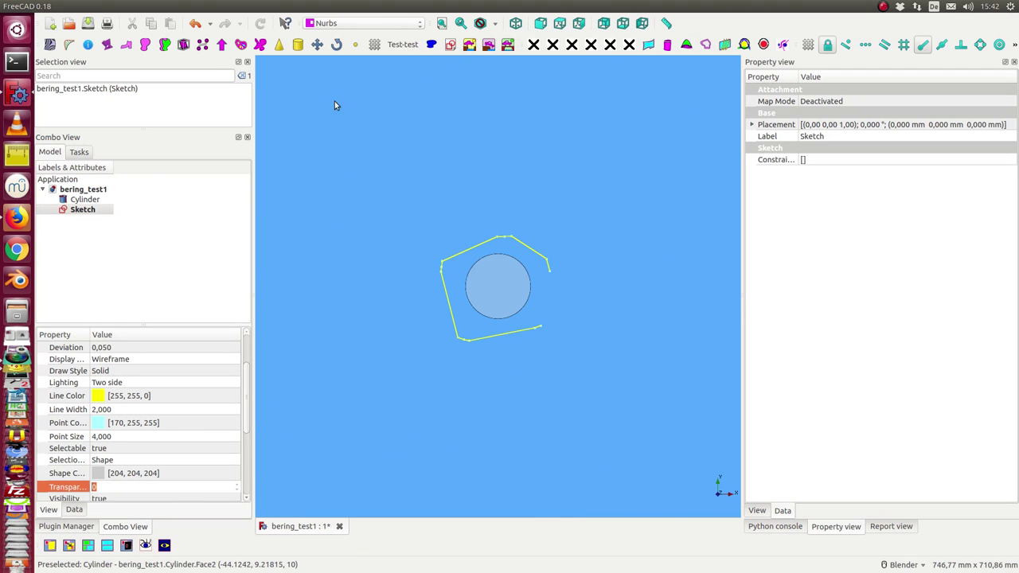
Select Sketch and build a Bering curve from it via Bezier > Assembly > create Bering
click(80, 210)
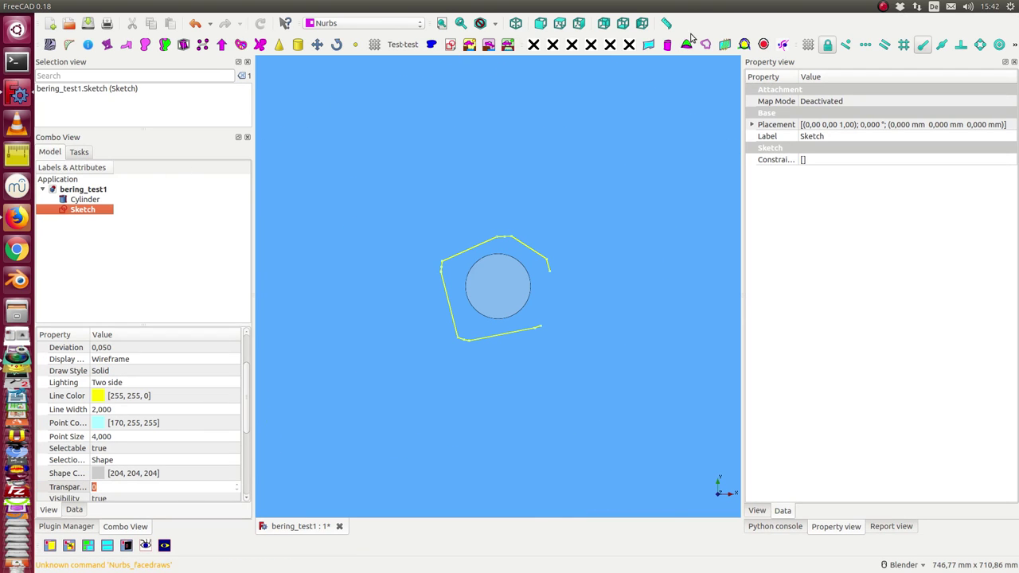
click(637, 6)
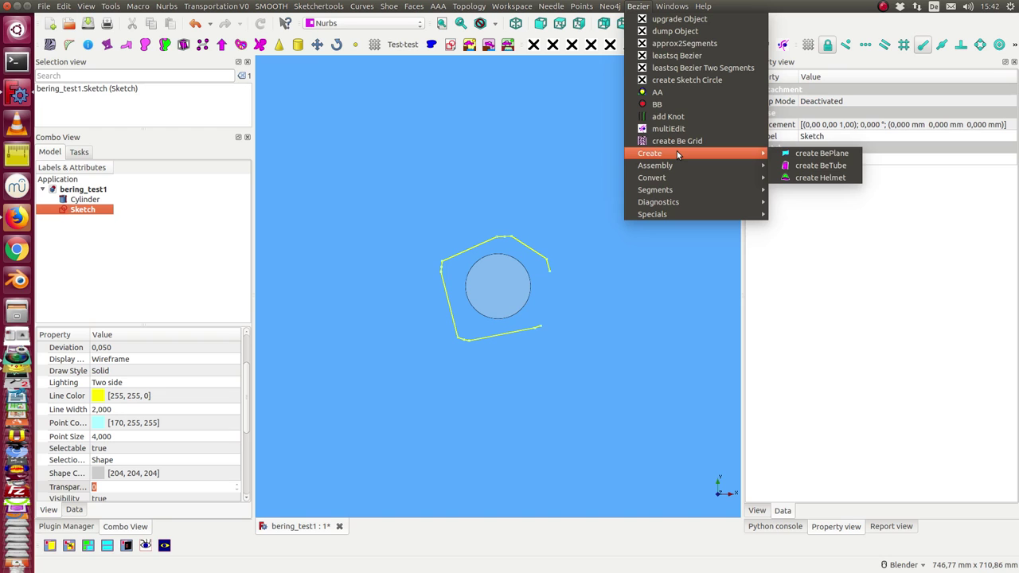
mouse_move(692, 166)
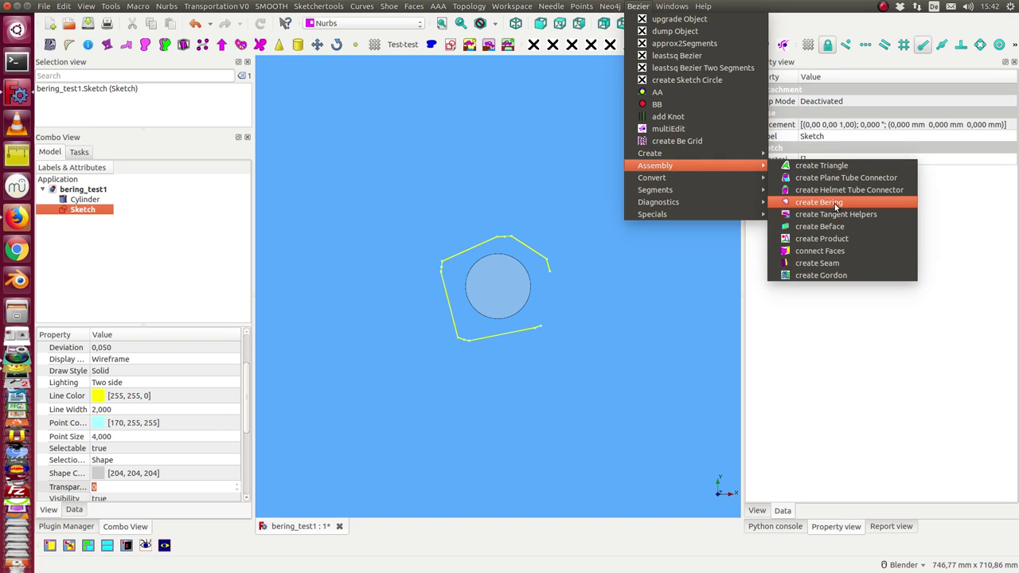
click(835, 208)
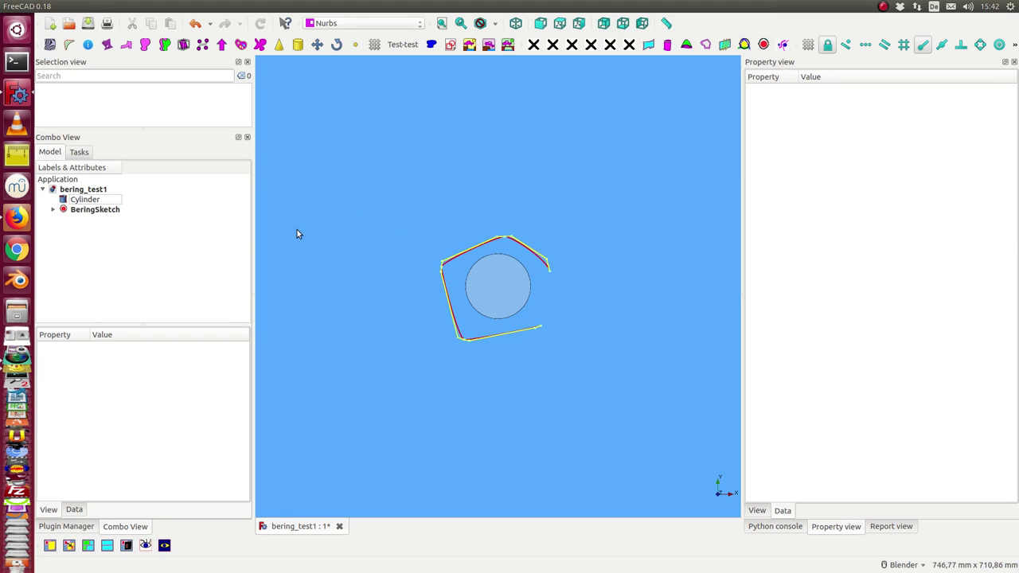
Centre the outline in view, then expand BeringSketch and select the Sketch nested under it
scroll(419, 243, up, 2)
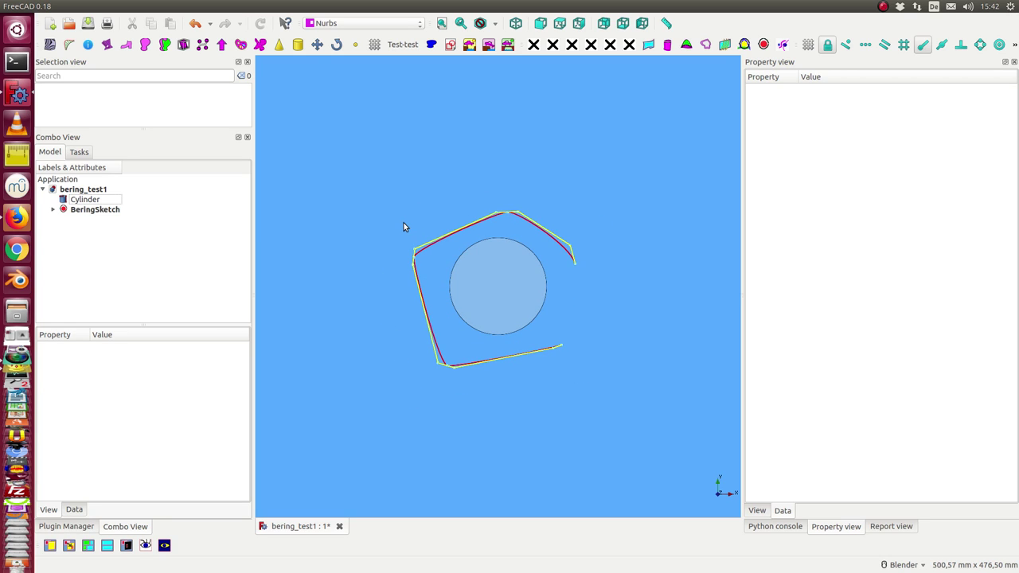
scroll(404, 227, up, 2)
shift+middle_drag(419, 249, 421, 213)
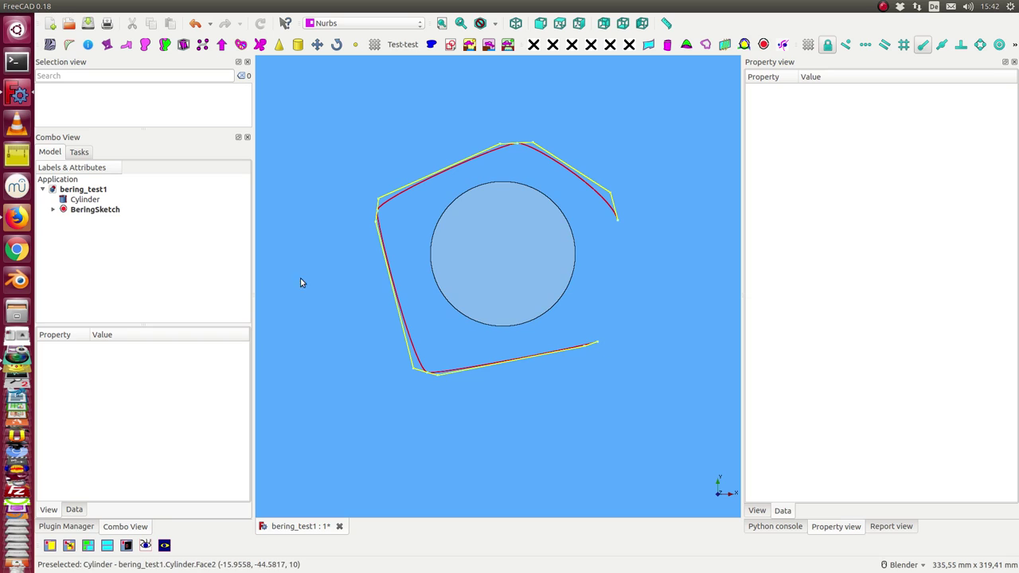
click(53, 210)
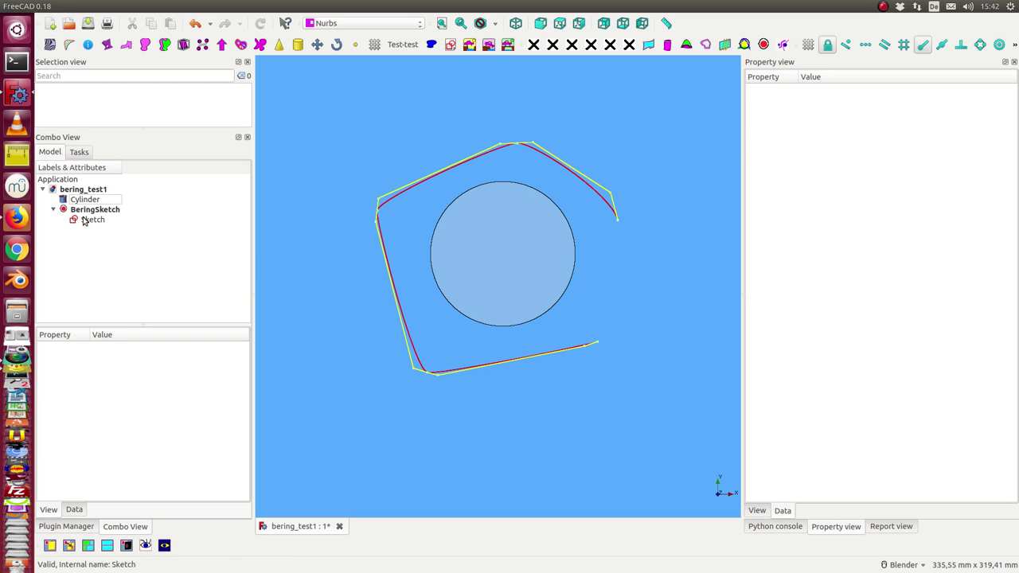
click(85, 220)
Open the nested Sketch and drag its left, top and bottom control points into a heart-like shape
double_click(88, 221)
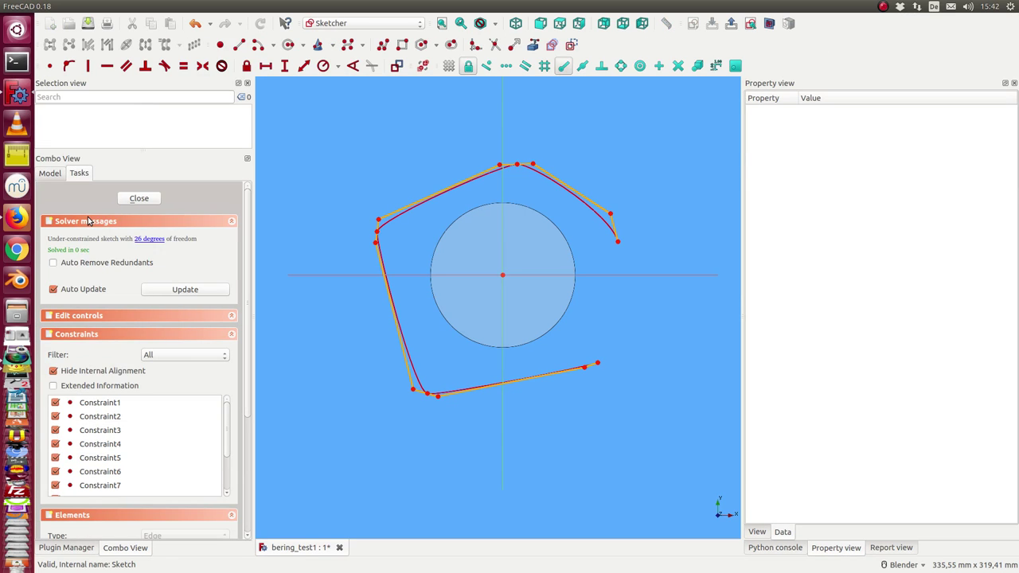
drag(376, 243, 353, 286)
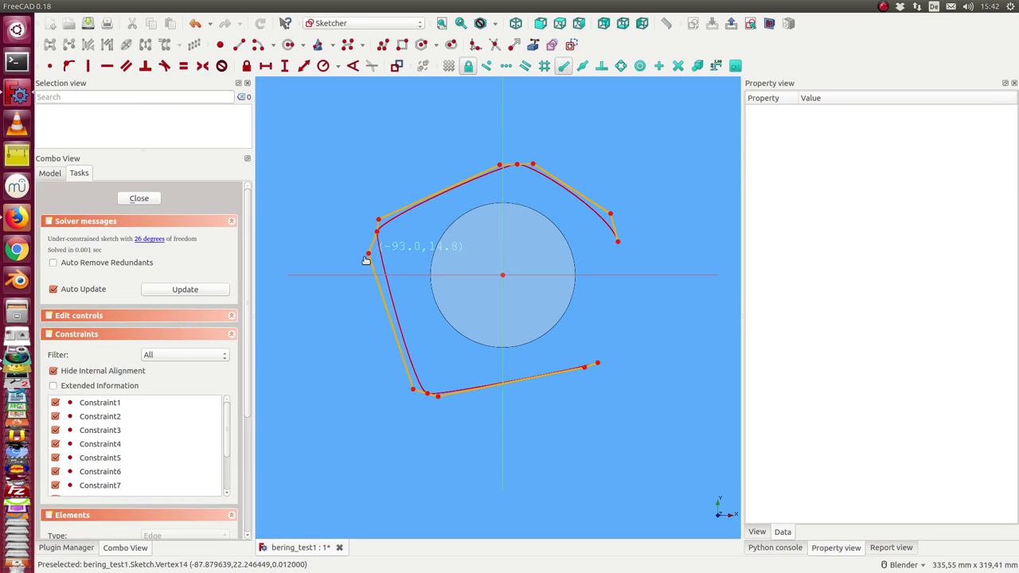
drag(378, 221, 368, 161)
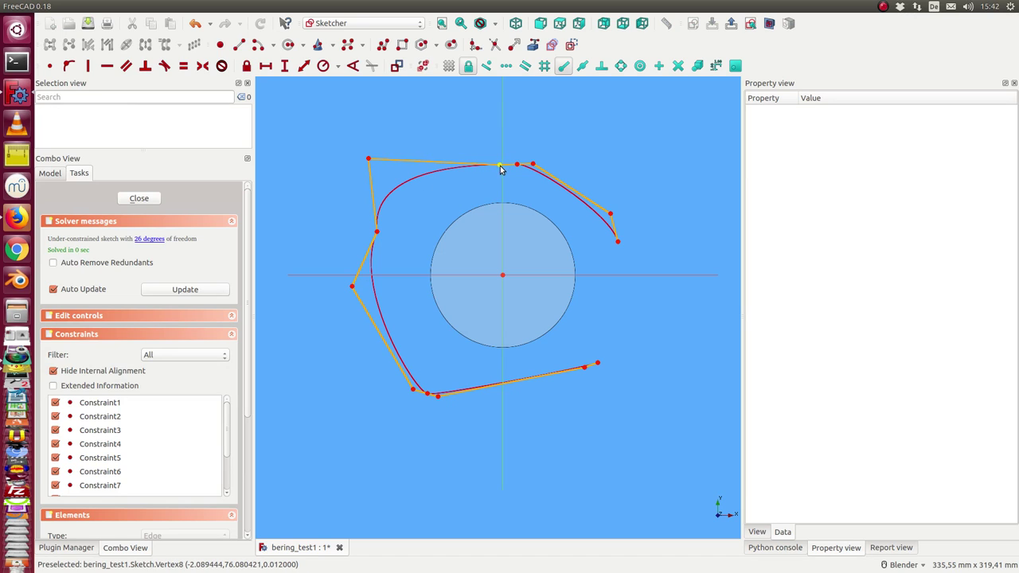
drag(499, 165, 490, 123)
drag(533, 165, 521, 191)
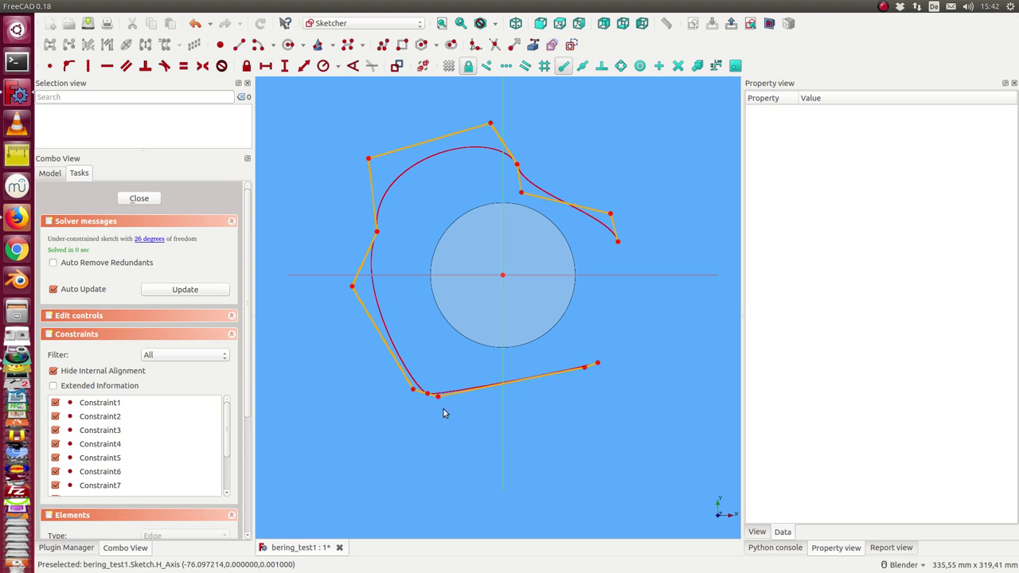
mouse_move(438, 397)
mouse_down()
mouse_move(459, 408)
mouse_move(380, 377)
mouse_up()
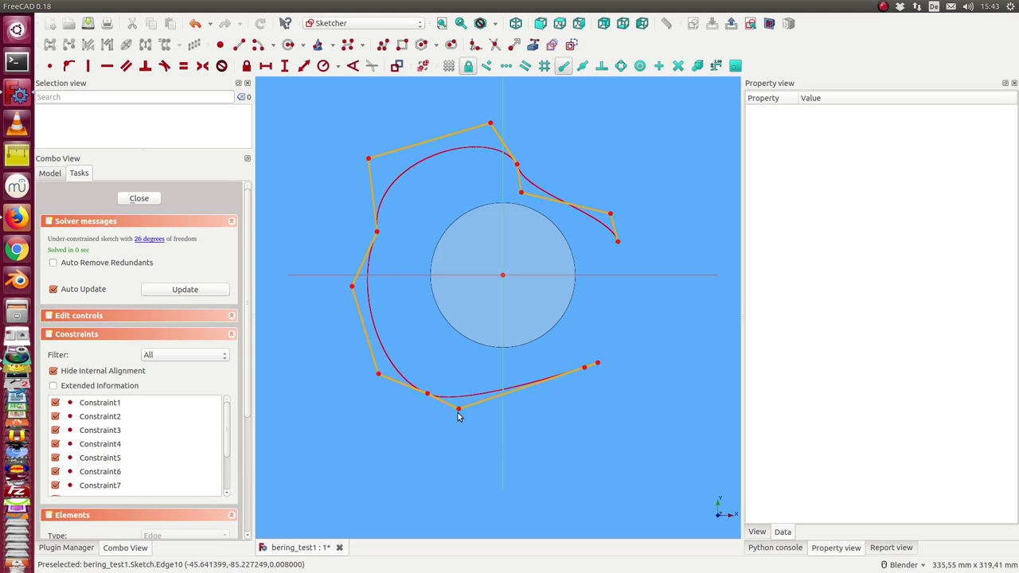
Make the two lower-left control-polygon edges parallel and pull the bottom control point down and right
click(402, 388)
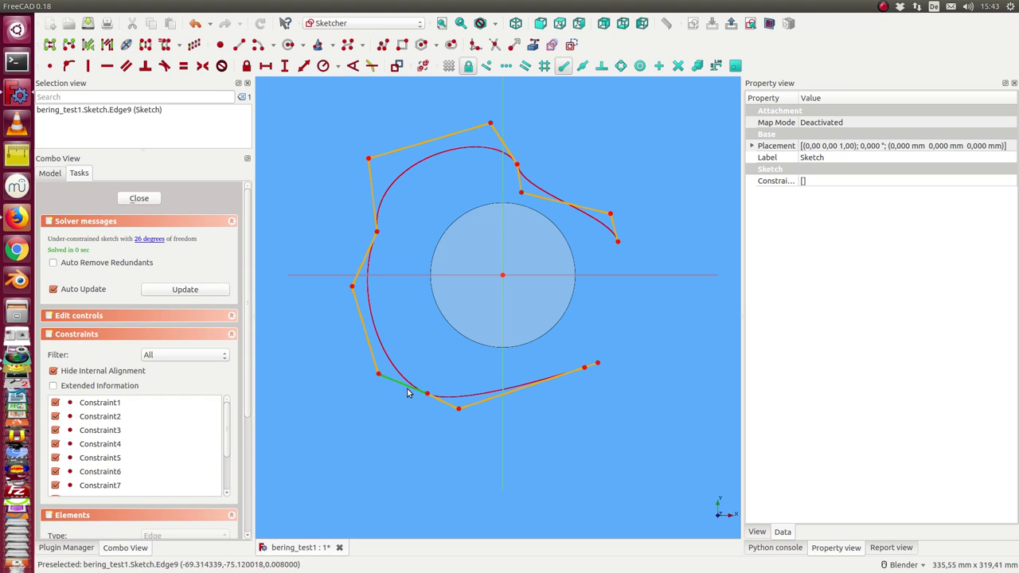
click(444, 406)
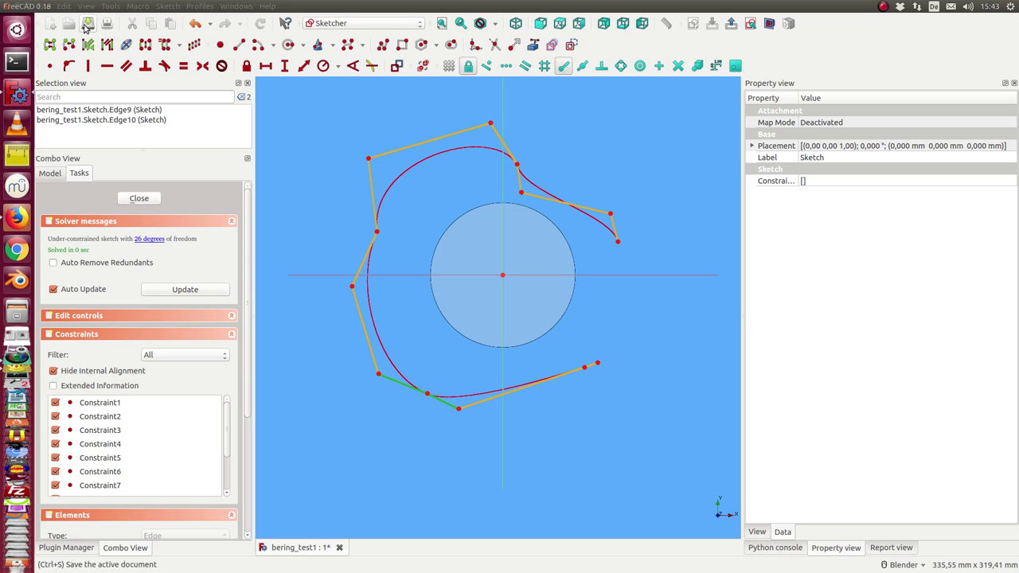
click(126, 66)
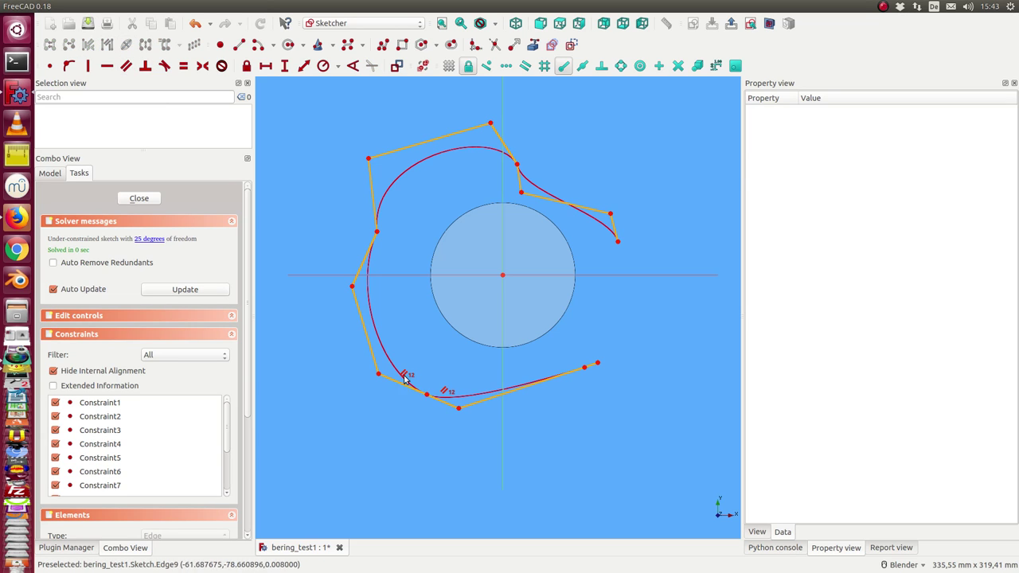
drag(460, 408, 505, 436)
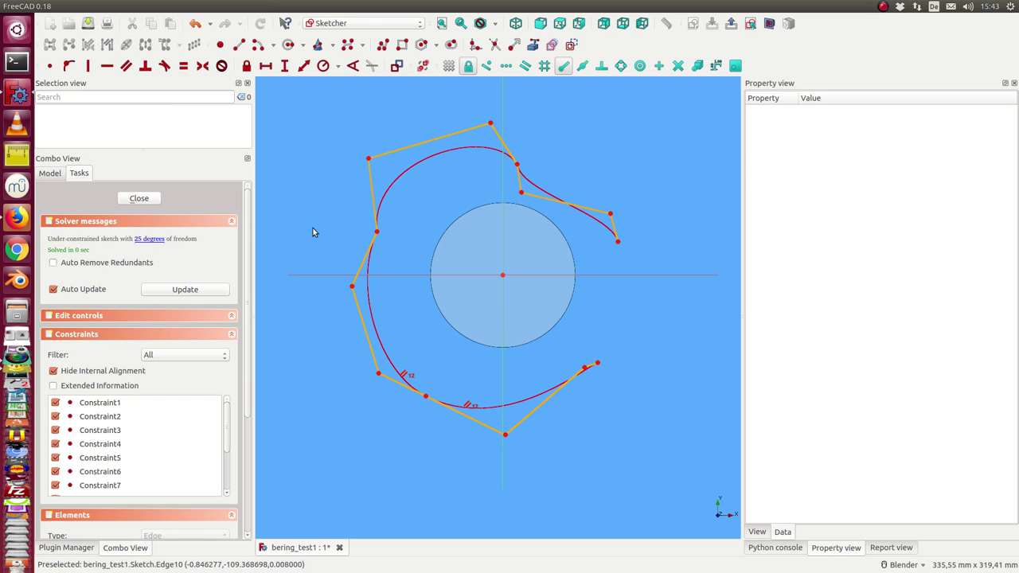
Apply a Symmetric constraint to the top-left, left and middle-left control points
click(369, 158)
click(352, 288)
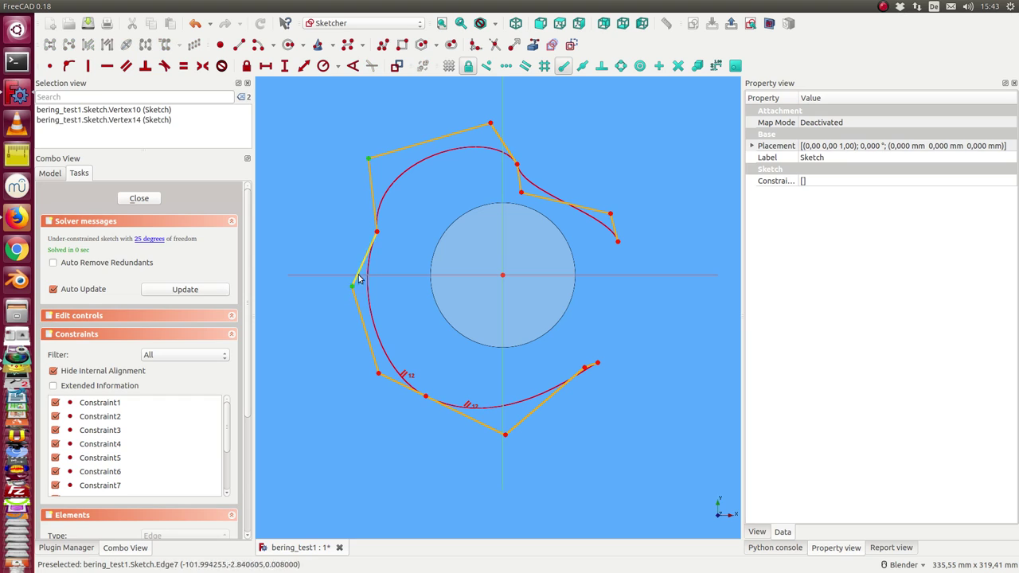
click(376, 231)
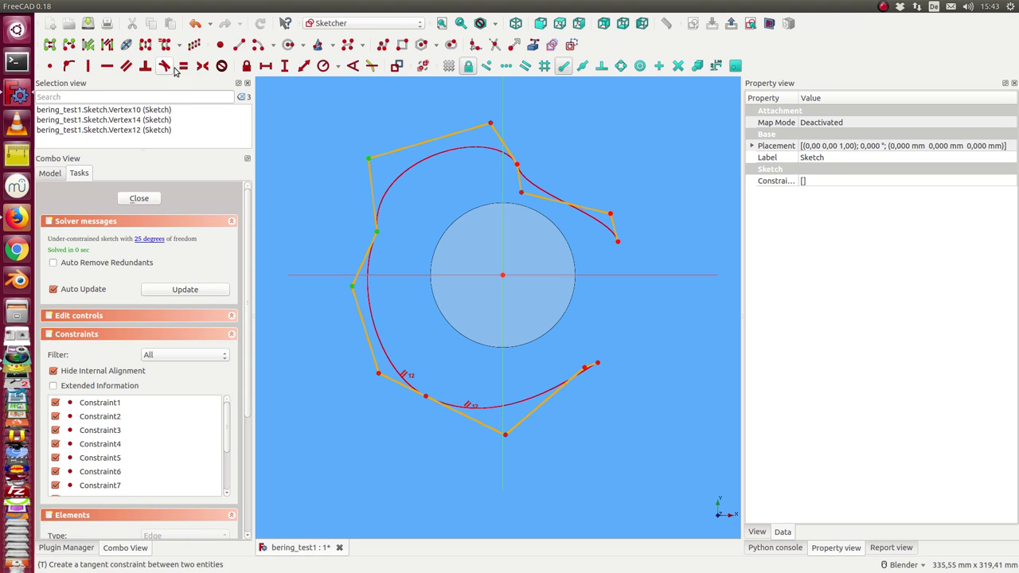
click(202, 66)
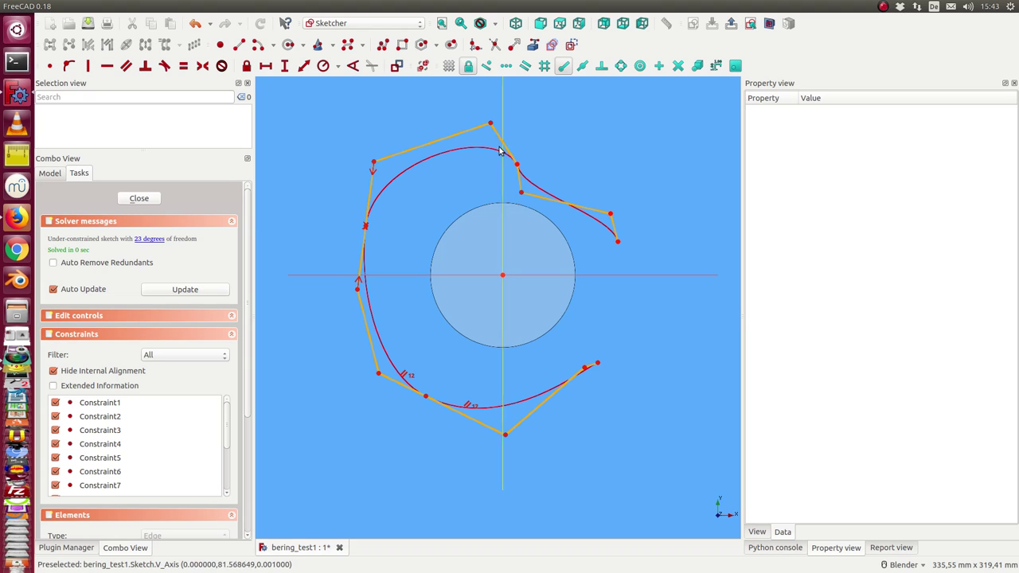
Drag the upper-right and lower-right control points to smooth the arc toward the cylinder, then close the sketch
drag(517, 164, 554, 123)
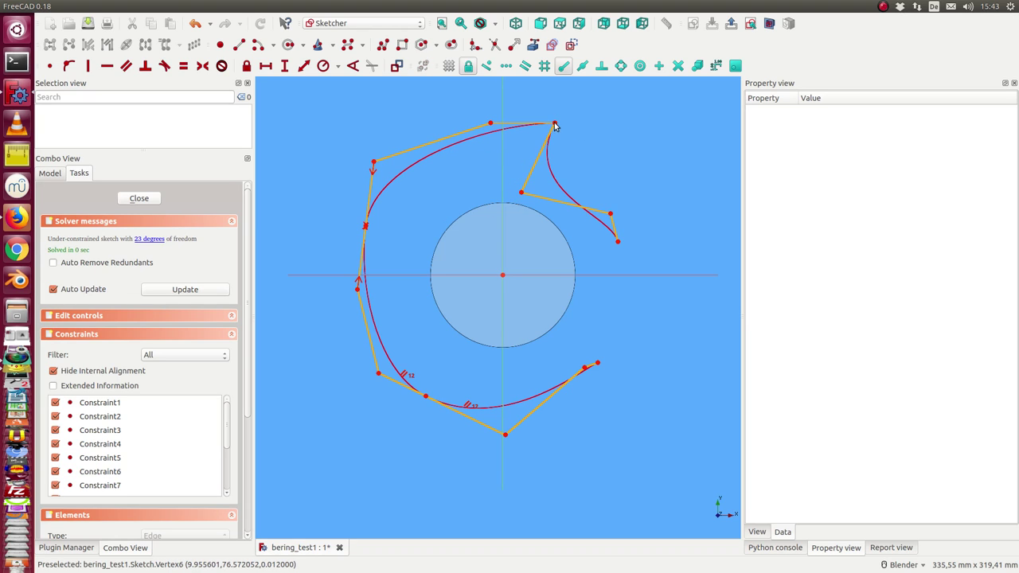
drag(519, 193, 495, 183)
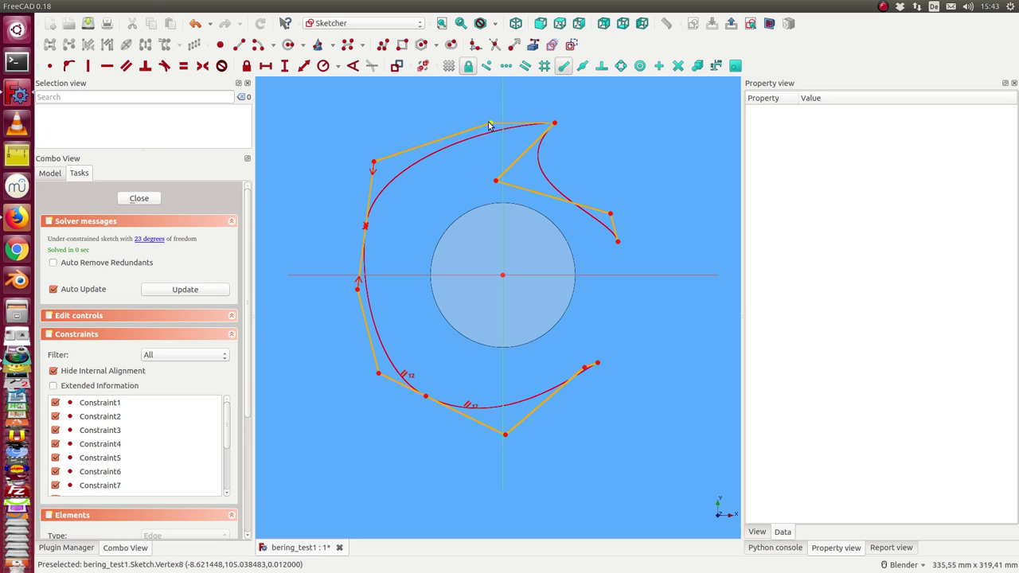
drag(491, 123, 483, 114)
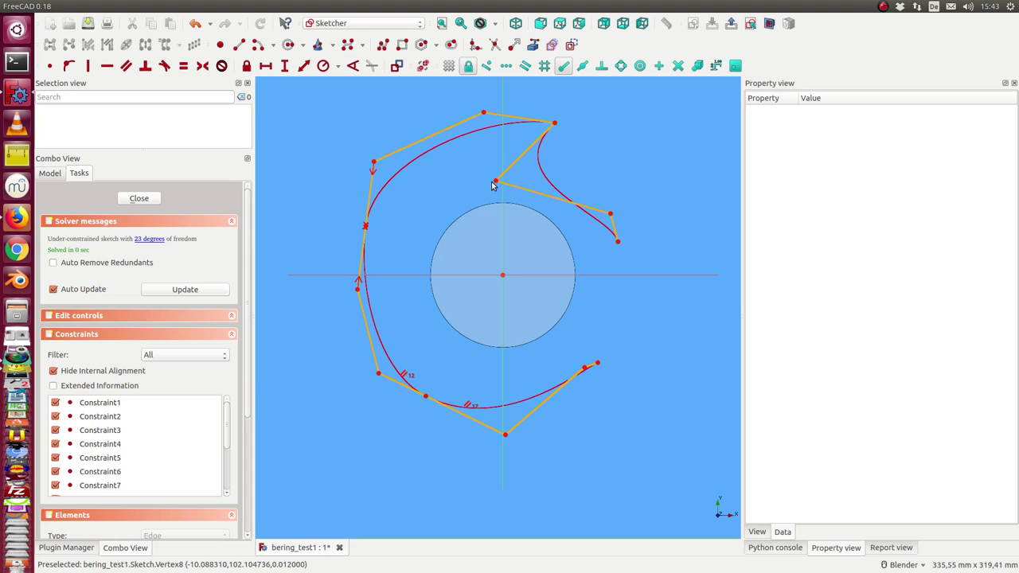
mouse_move(496, 183)
mouse_down()
mouse_move(606, 85)
mouse_move(593, 166)
mouse_up()
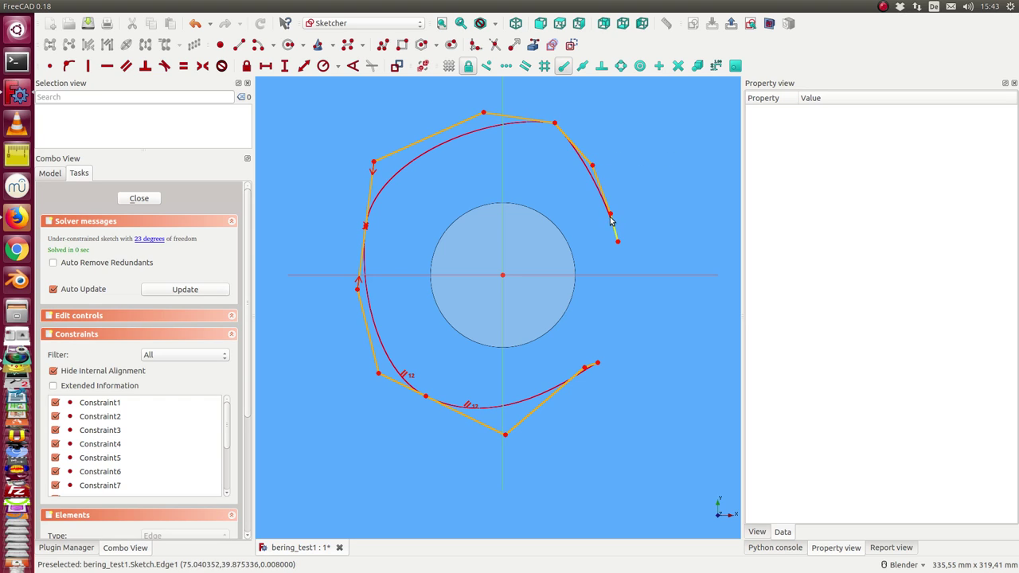
drag(609, 214, 628, 215)
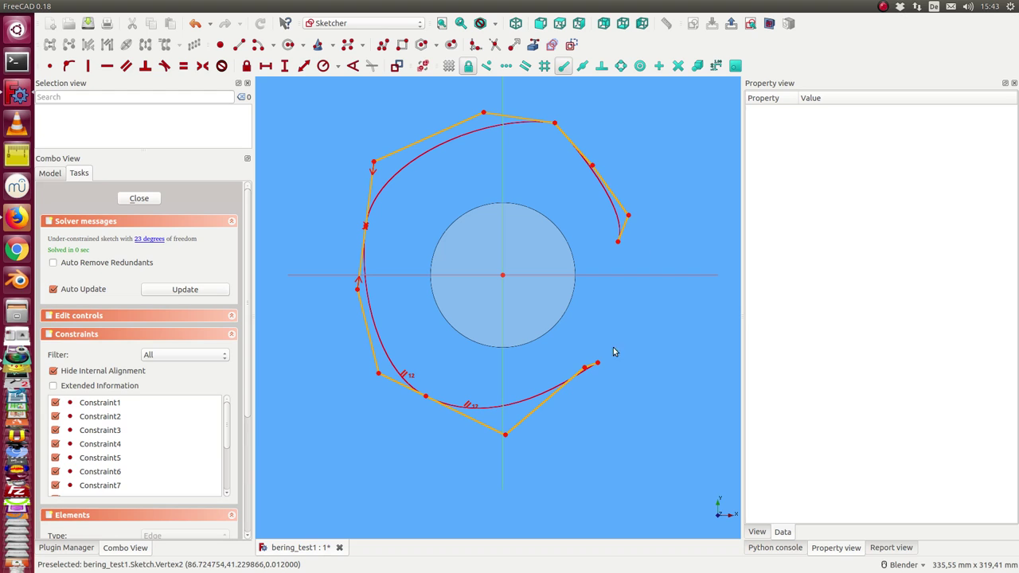
drag(584, 367, 594, 386)
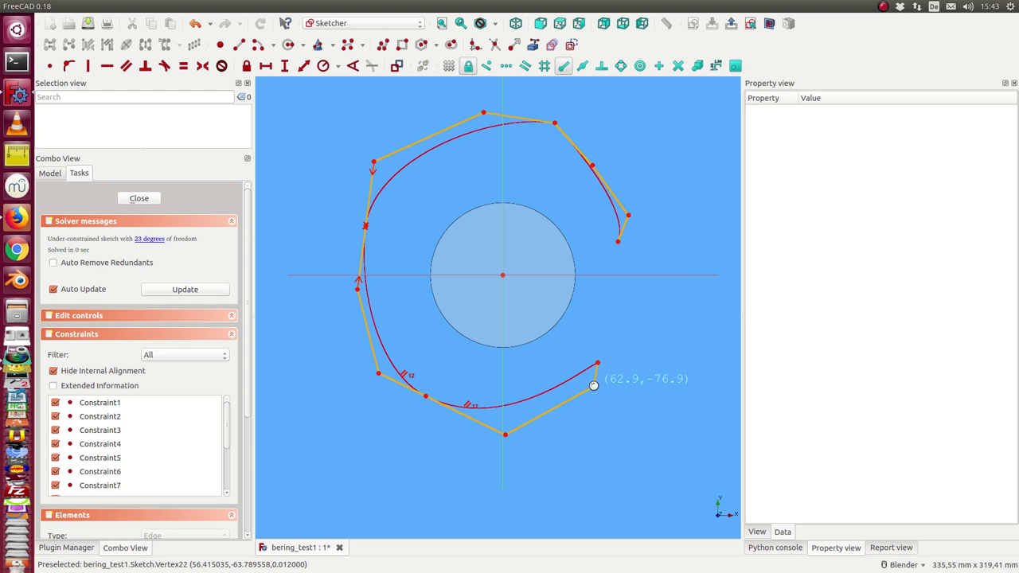
click(139, 199)
mouse_move(365, 485)
middle_down()
mouse_move(423, 417)
mouse_move(403, 319)
mouse_move(349, 365)
mouse_move(375, 409)
mouse_move(439, 414)
mouse_move(431, 437)
middle_up()
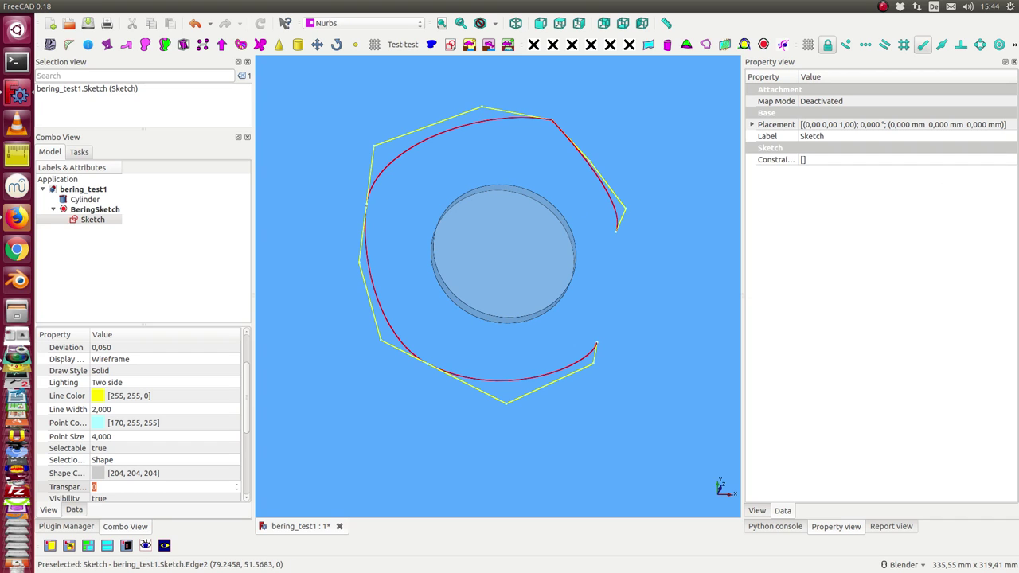
click(100, 221)
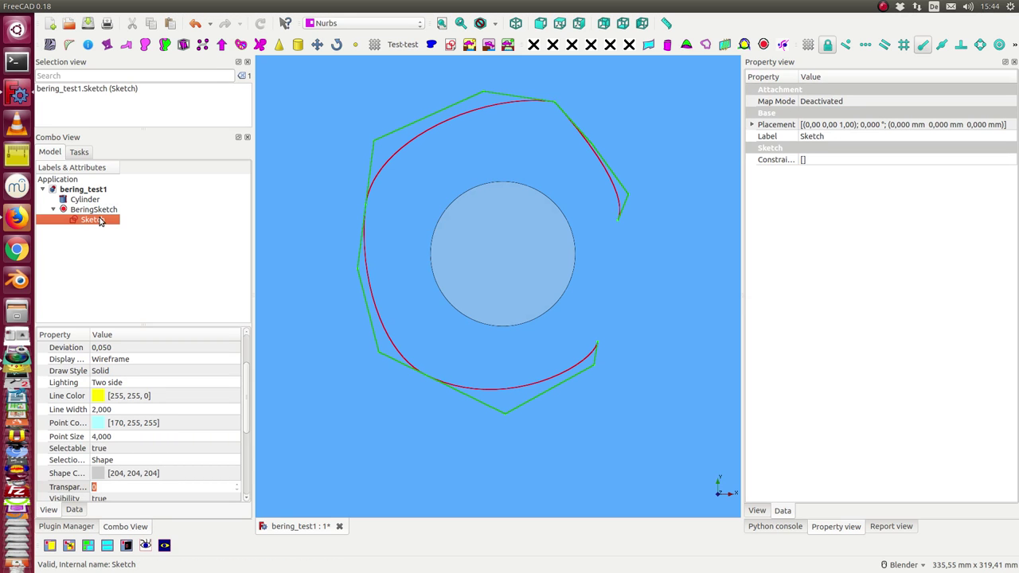
Paste a duplicate of the sketch as Sketch001 and select it in the tree
key(ctrl+v)
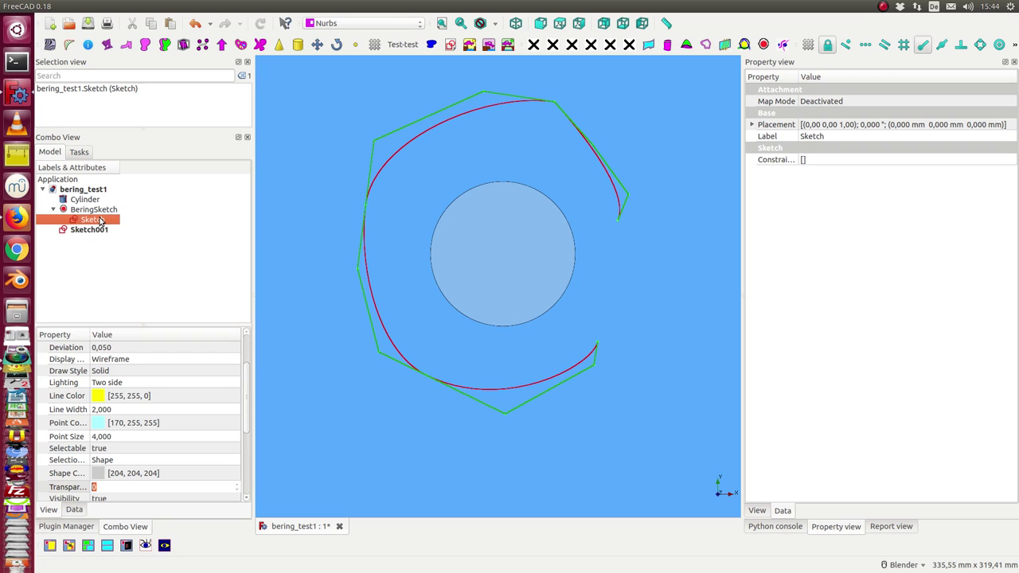
click(82, 232)
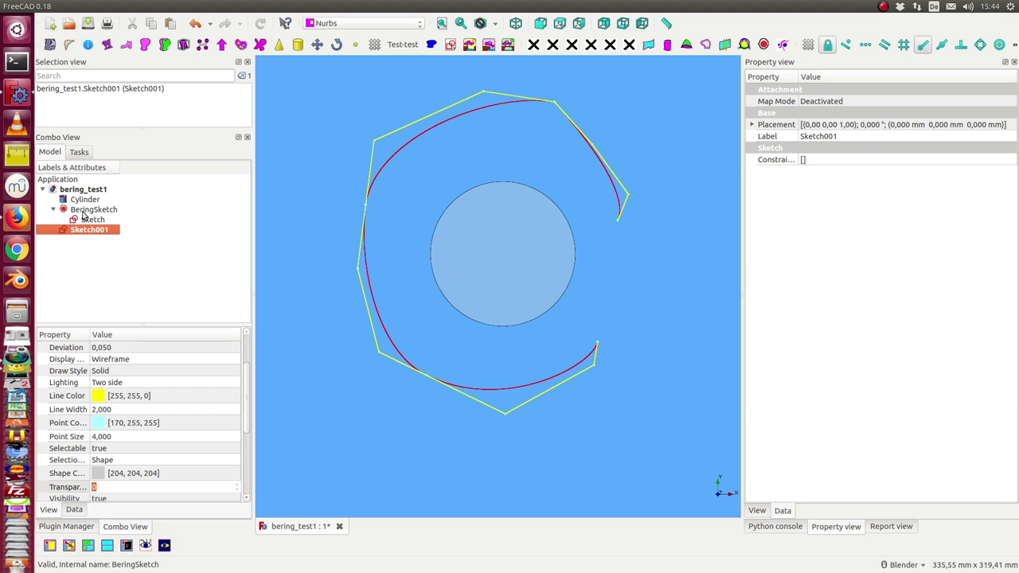
click(85, 211)
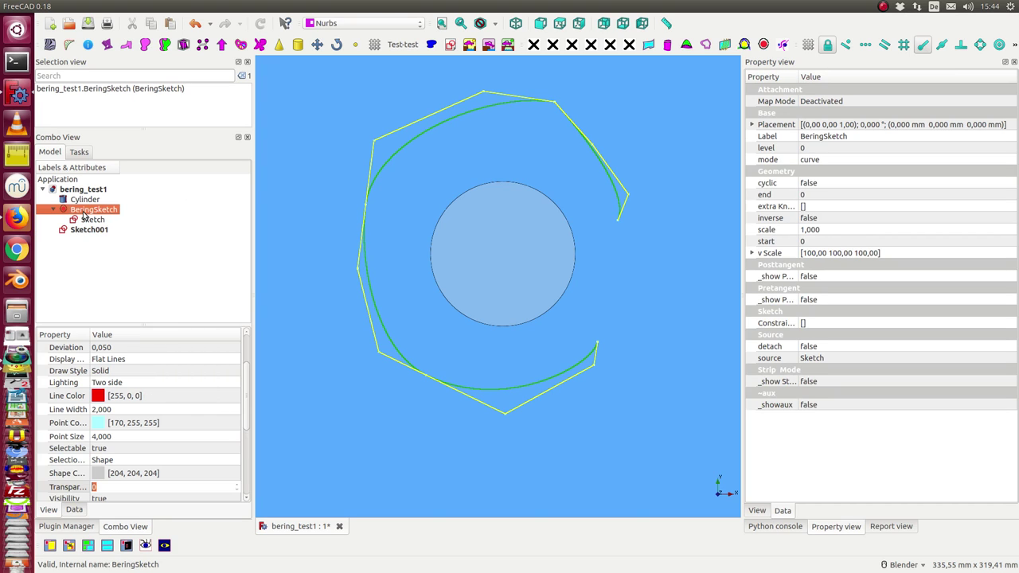
click(92, 231)
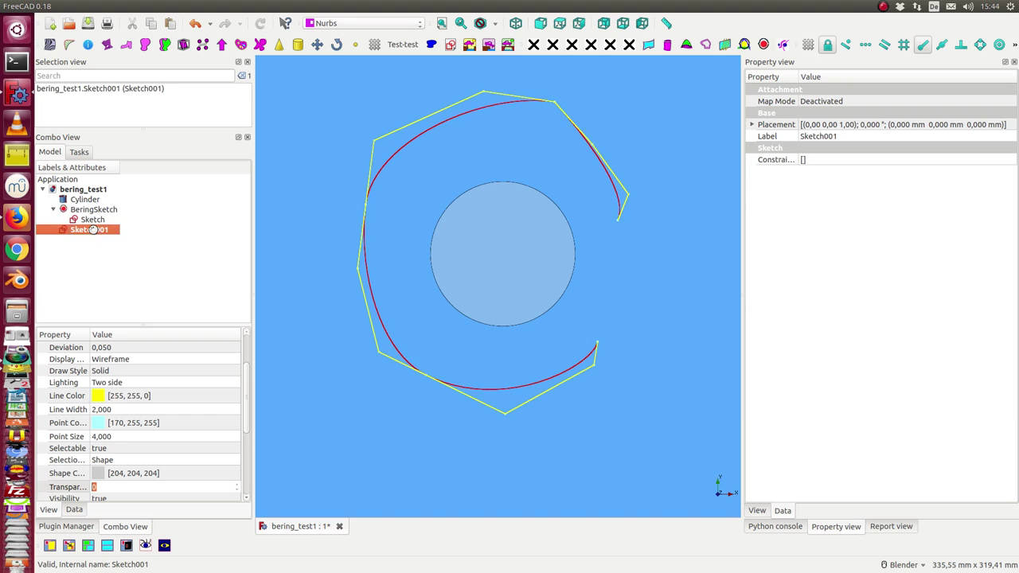
In Sketch001, pull the right-side control points outward, delete the short end segment, and close
double_click(92, 229)
drag(595, 387, 670, 399)
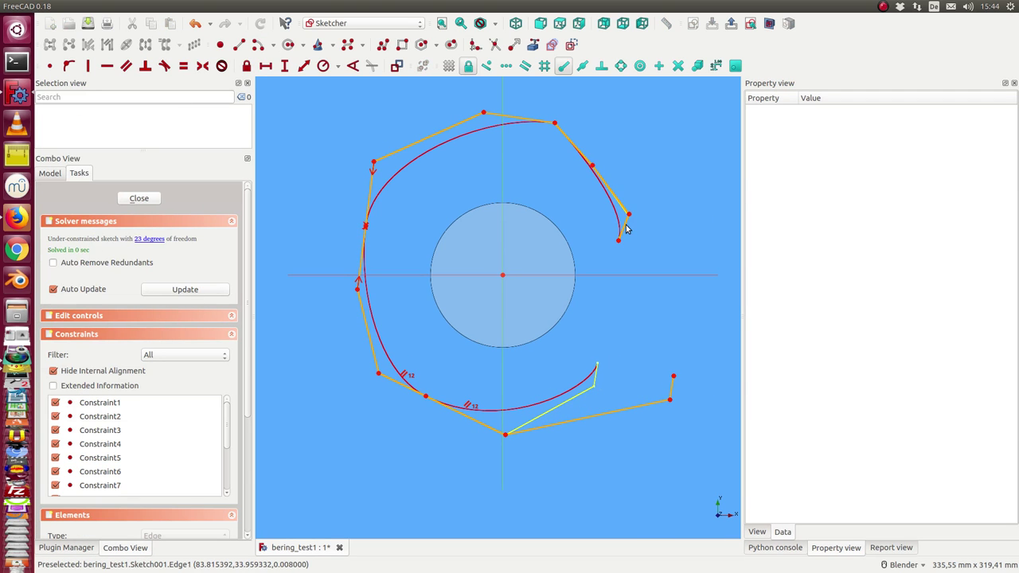
drag(628, 216, 706, 246)
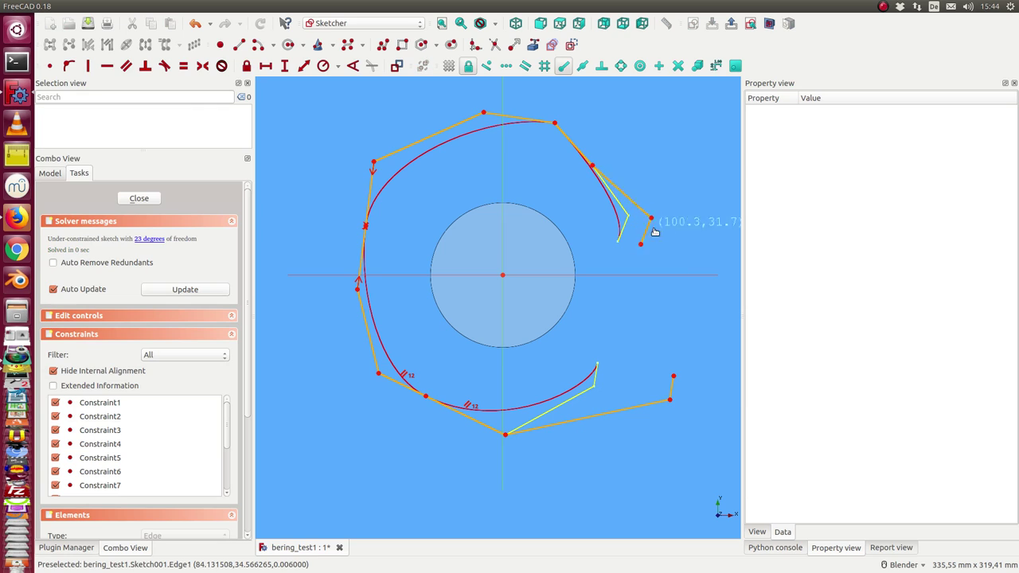
click(671, 392)
key(Delete)
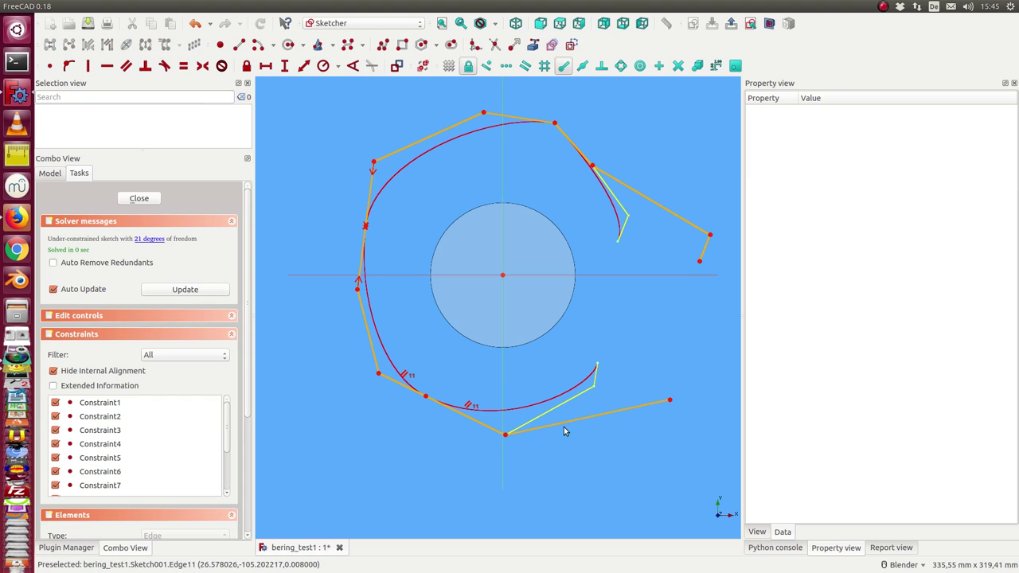
click(147, 199)
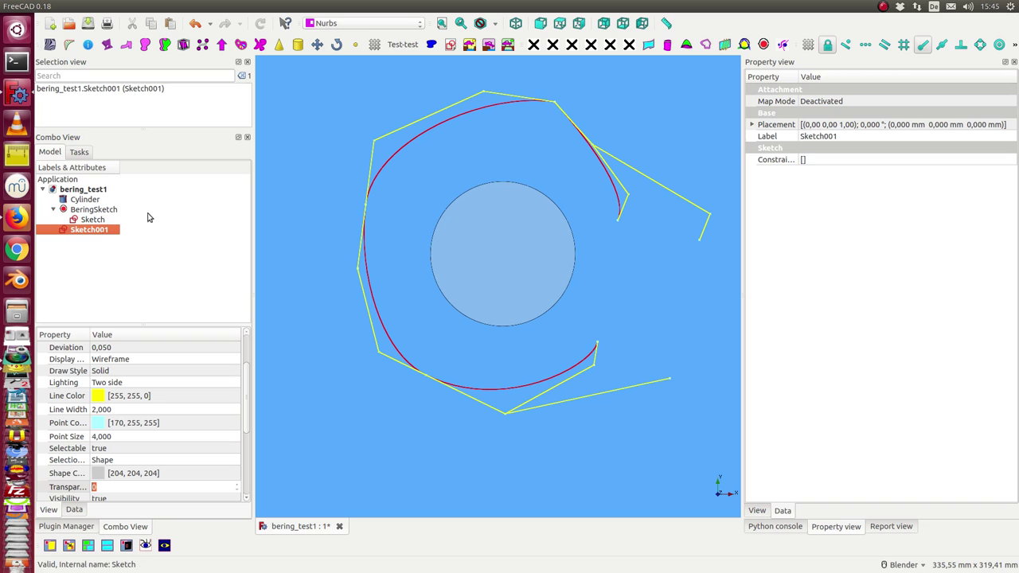
Create BeringSketch001 from Sketch001, briefly edit and close it, then reopen Sketch001 for editing
click(706, 46)
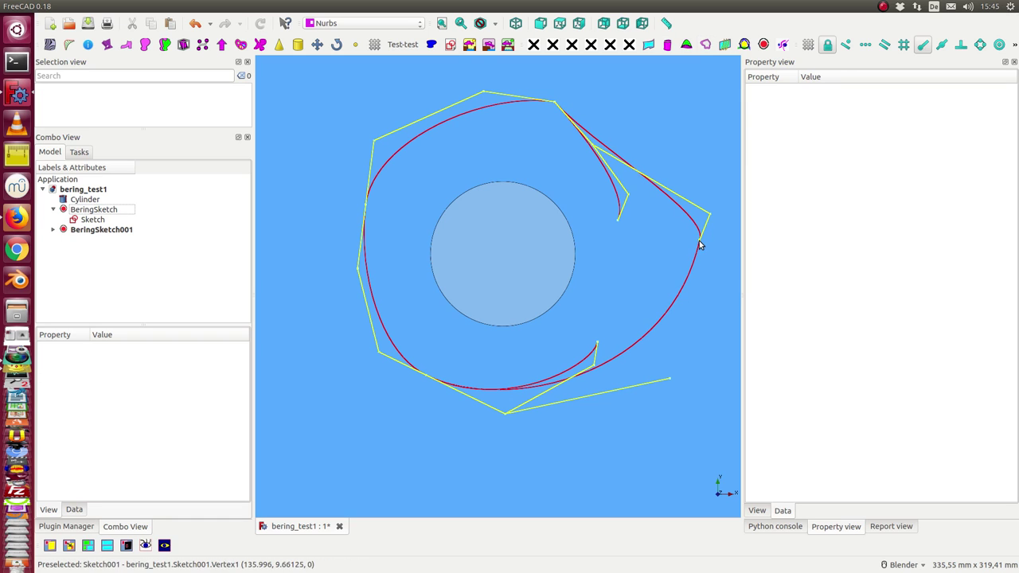
double_click(99, 230)
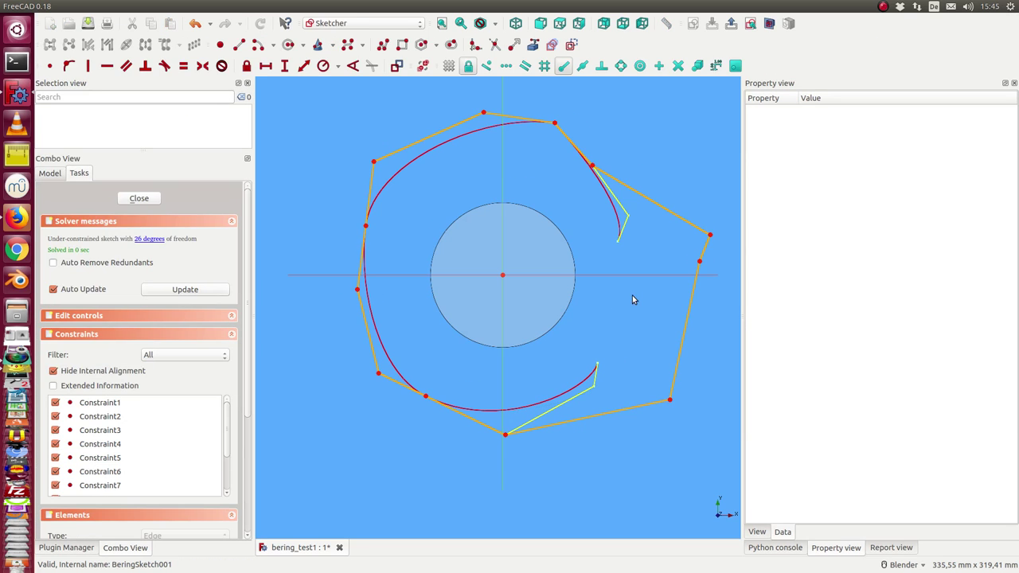
click(699, 263)
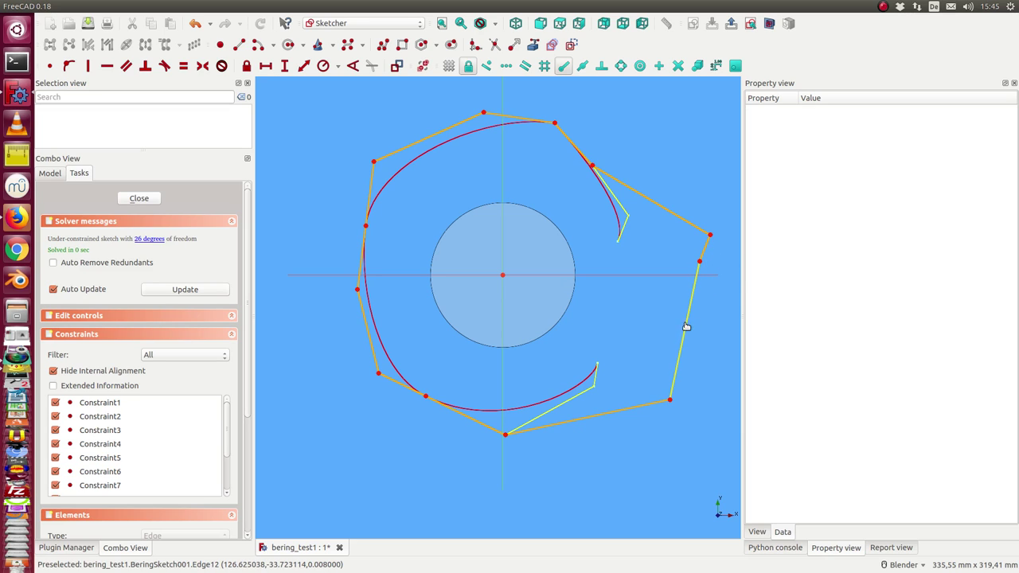
right_click(710, 350)
click(139, 198)
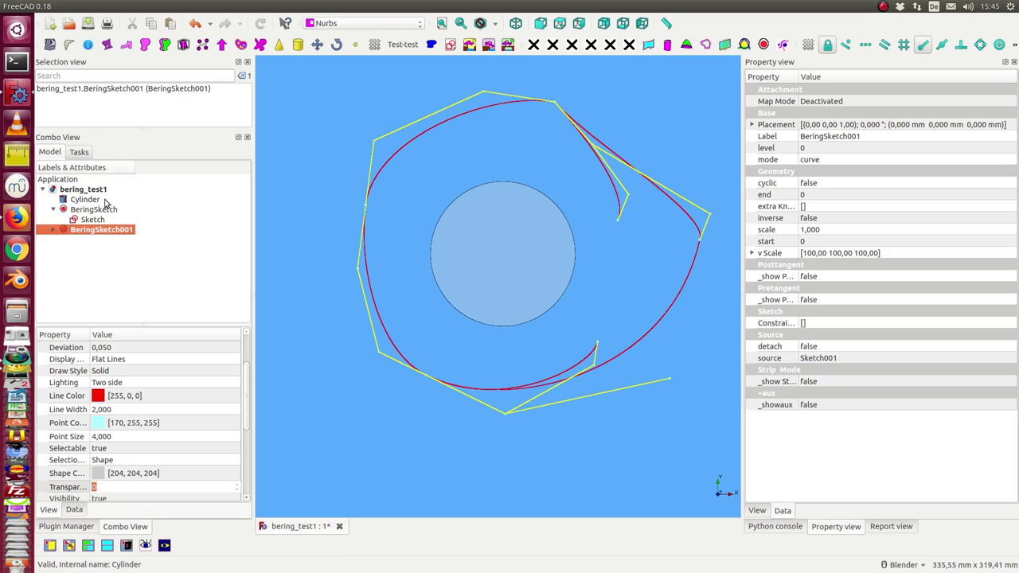
double_click(95, 240)
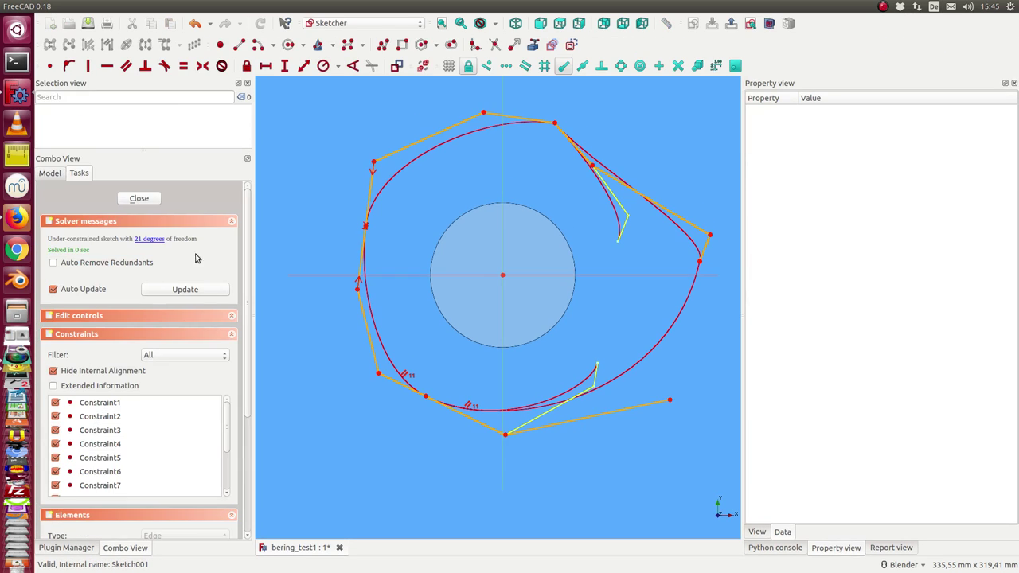
Reposition the right end points and make both ends symmetric about a curve point between them
drag(705, 252, 710, 231)
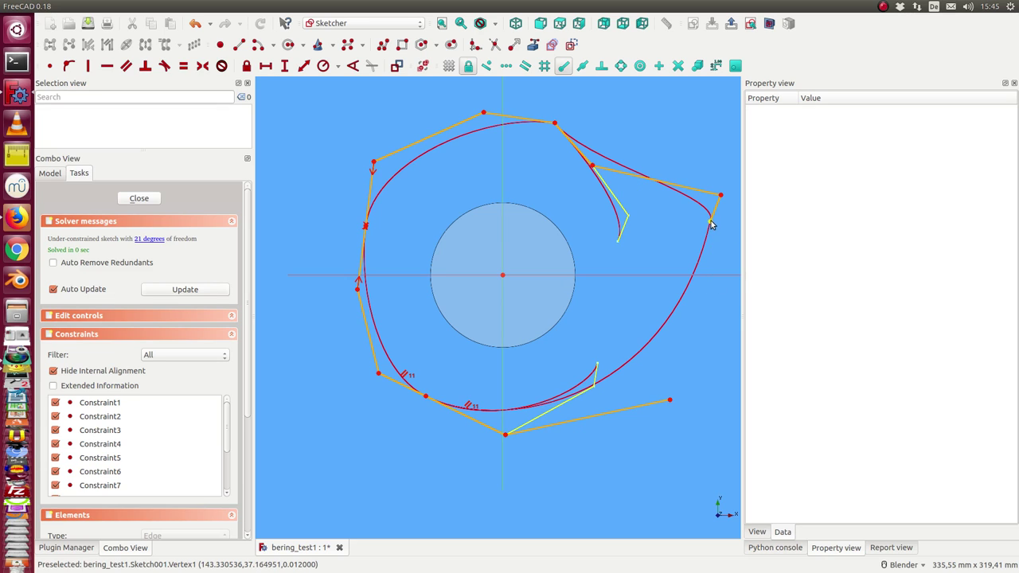
drag(711, 223, 698, 333)
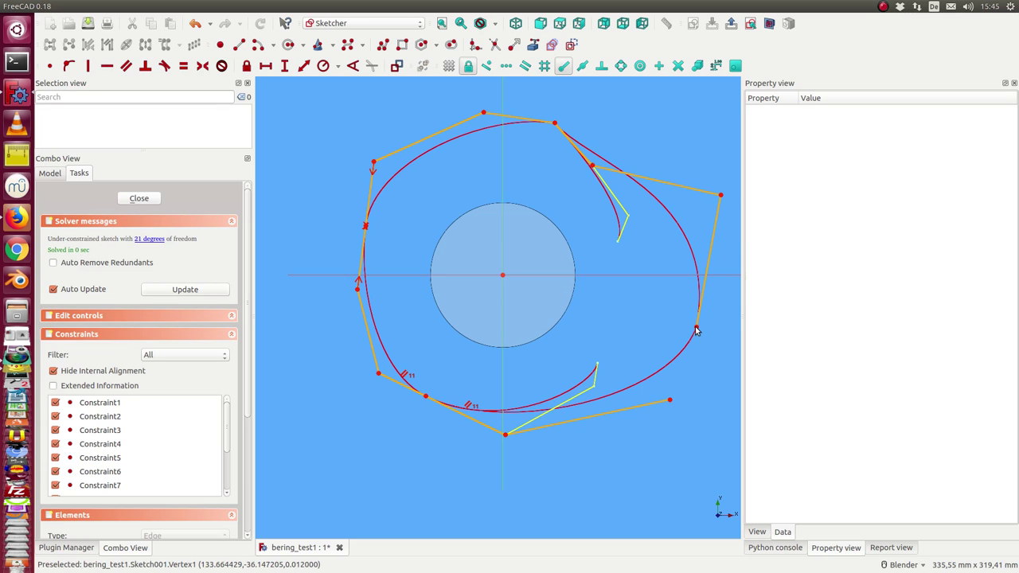
click(670, 403)
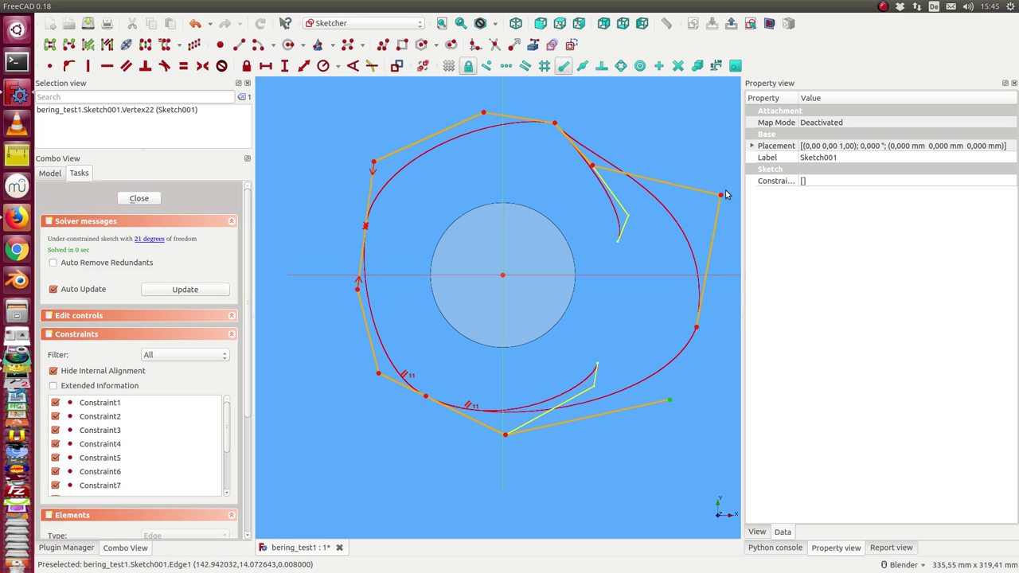
click(722, 195)
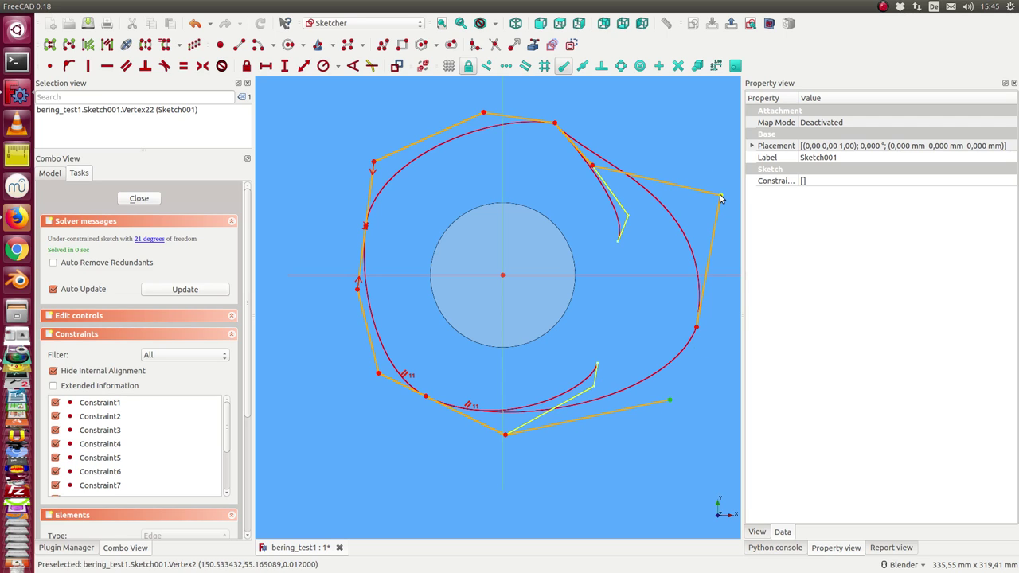
click(698, 330)
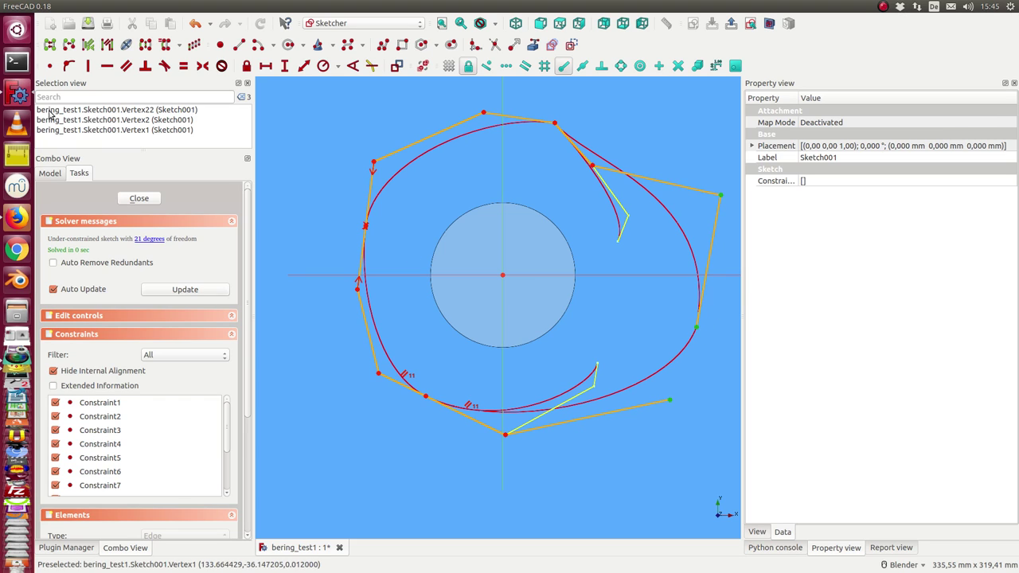
click(202, 66)
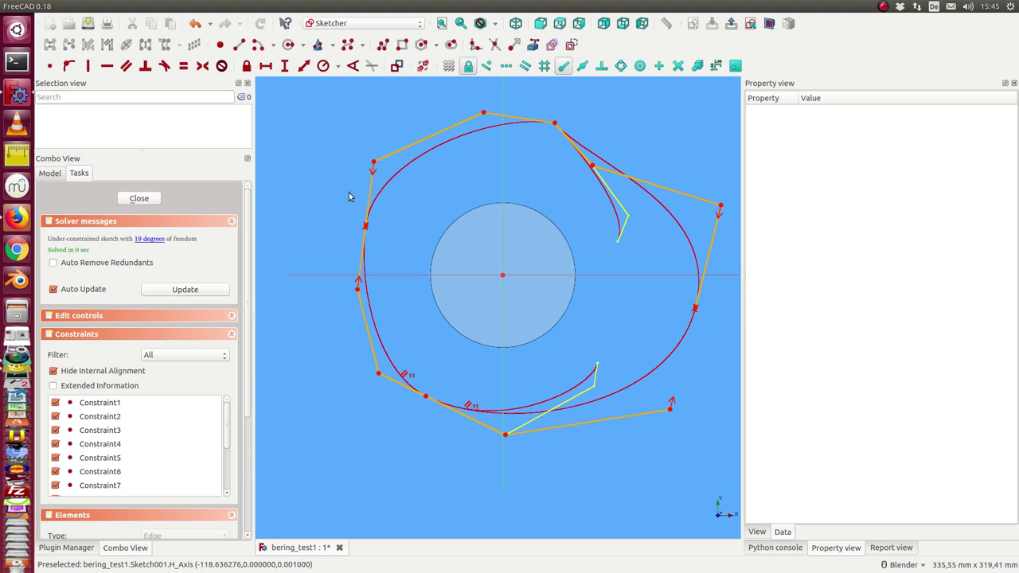
Pull the left and top poles into the heart shape, lock the left-side vertex, and close the sketch
mouse_move(366, 231)
mouse_down()
mouse_move(324, 237)
mouse_move(321, 205)
mouse_up()
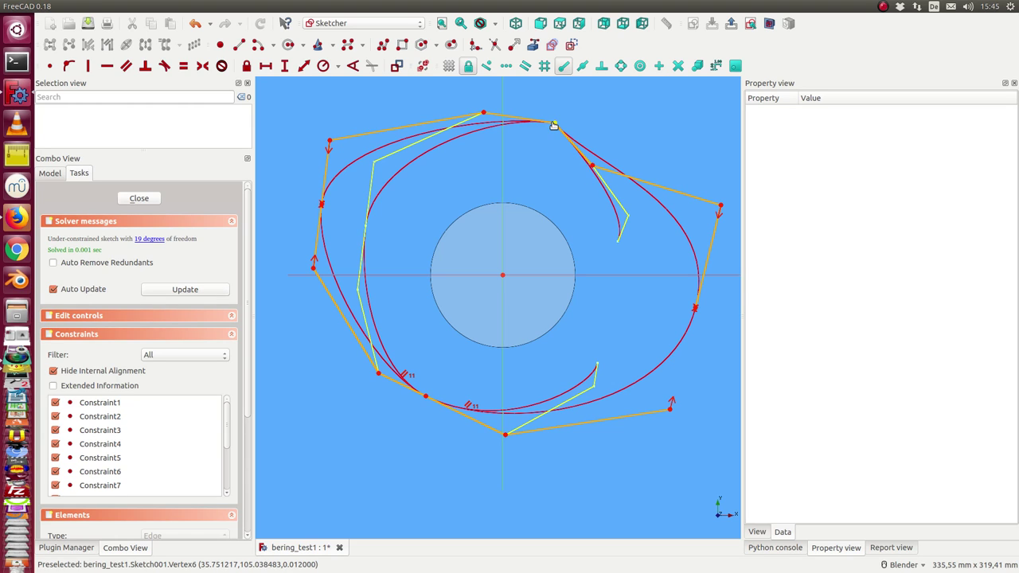
drag(553, 125, 532, 175)
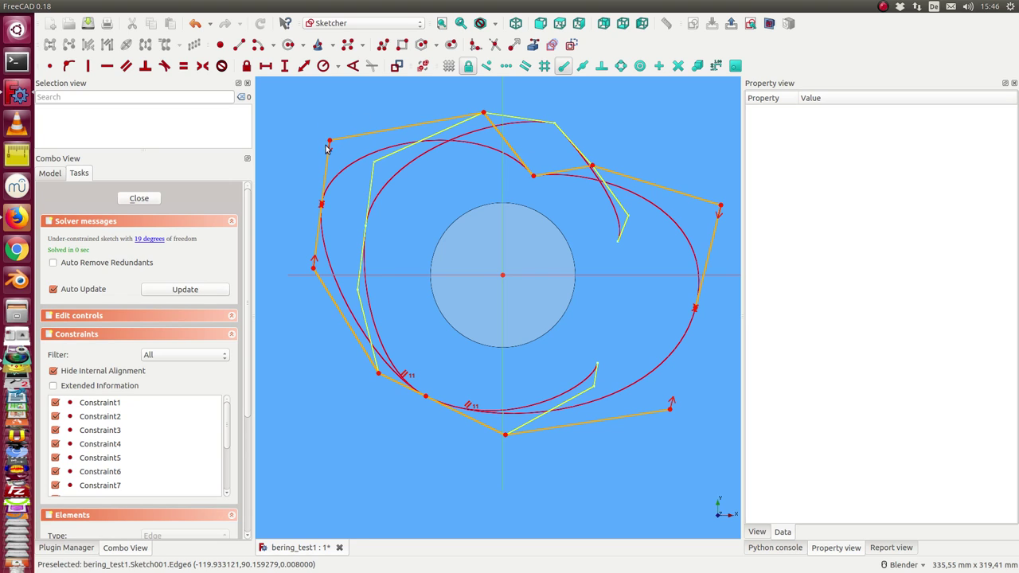
drag(329, 142, 340, 136)
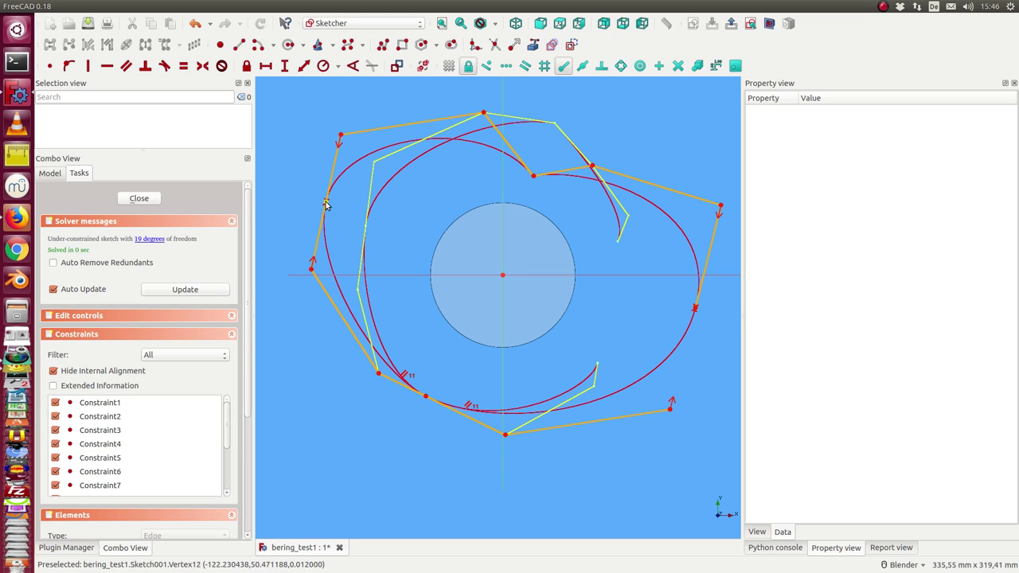
click(326, 203)
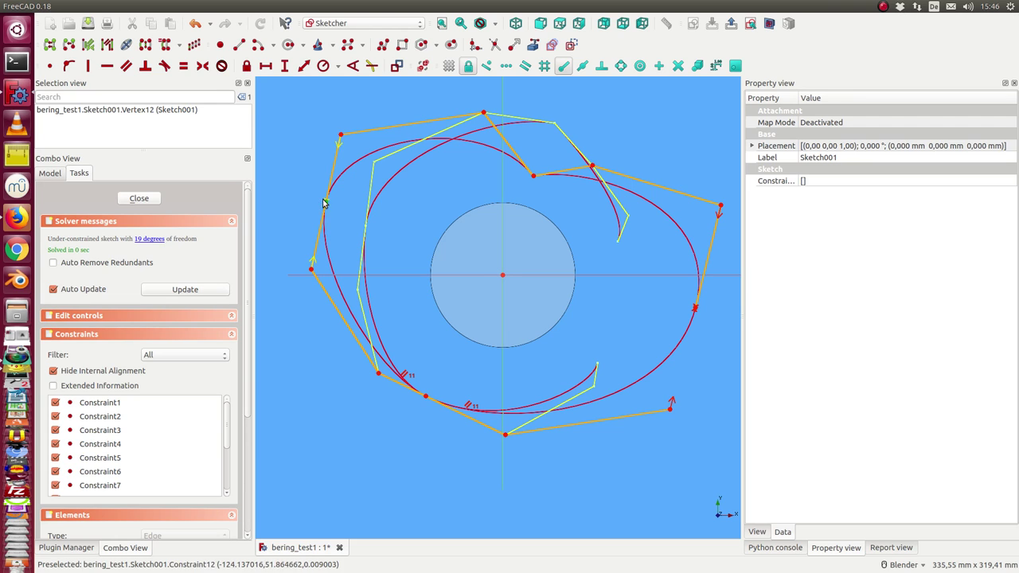
click(247, 66)
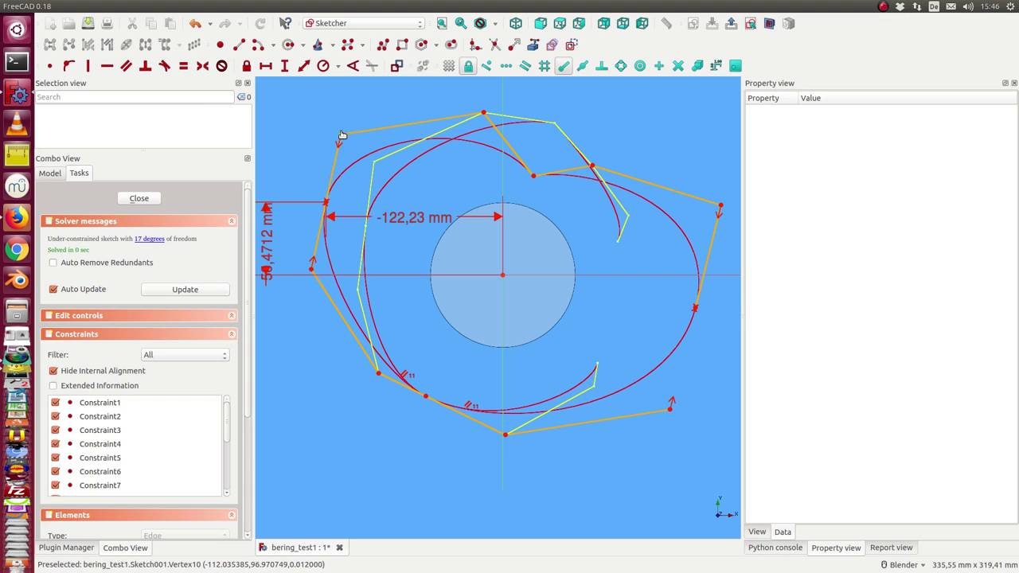
mouse_move(341, 134)
mouse_down()
mouse_move(377, 116)
mouse_move(347, 128)
mouse_up()
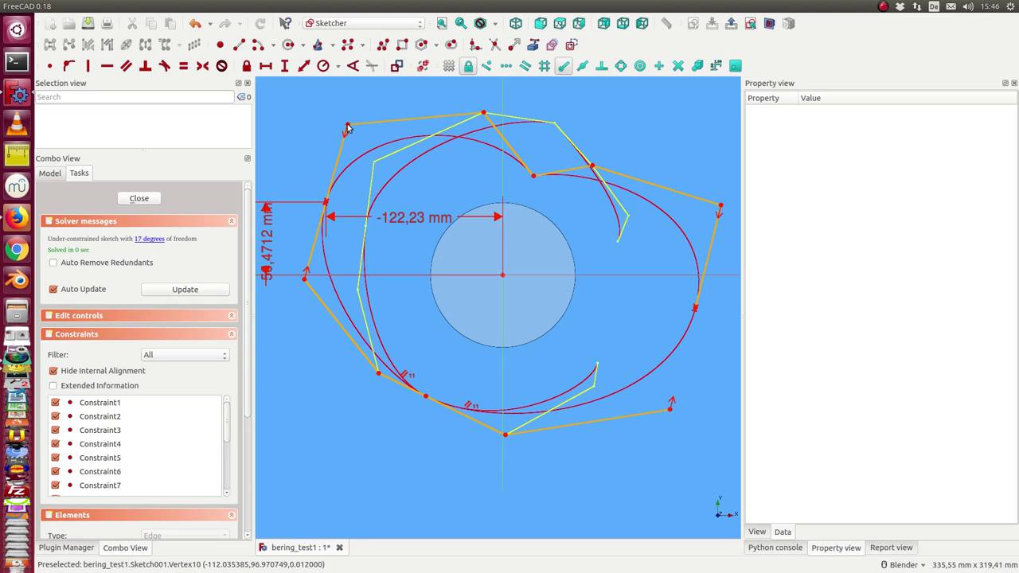
click(138, 198)
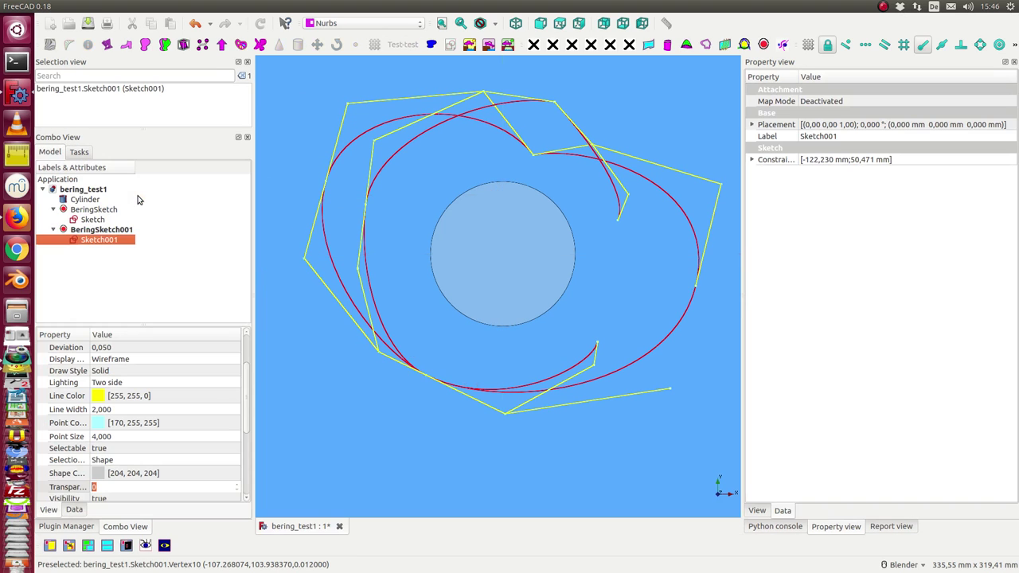
Hide BeringSketch and Sketch001's control polygon, then select BeringSketch001
click(94, 210)
key(space)
click(94, 220)
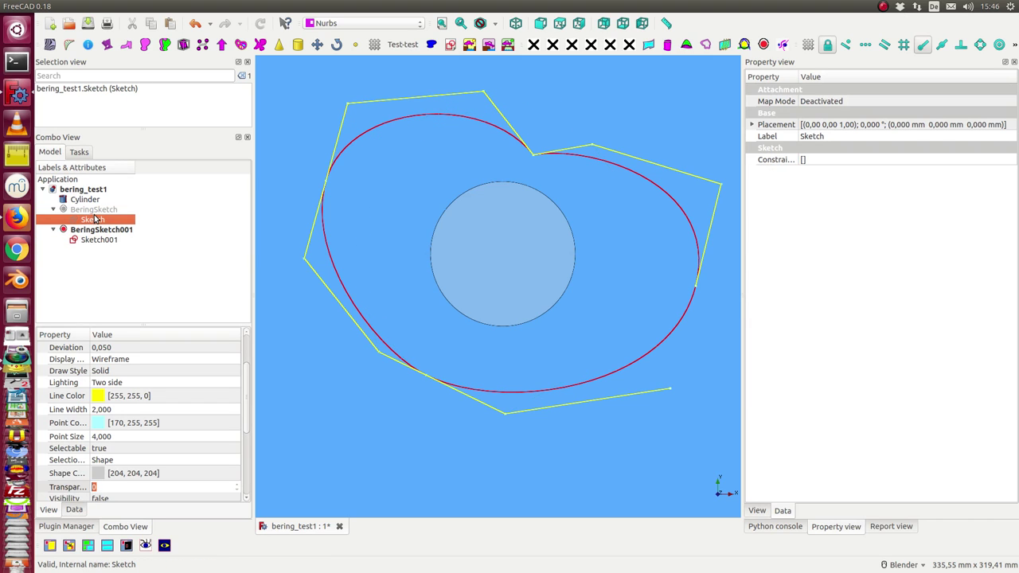
click(95, 229)
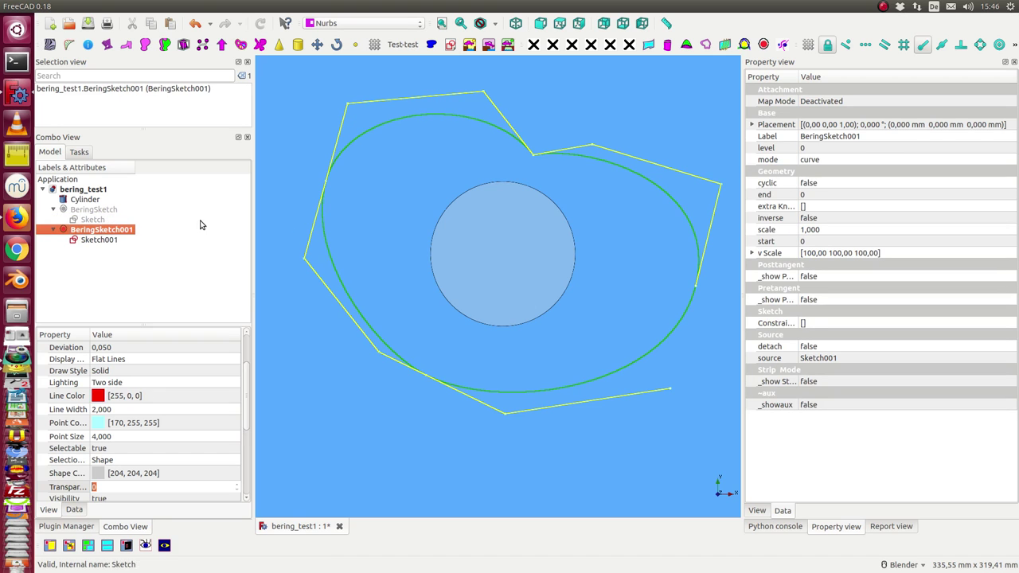
scroll(436, 220, down, 2)
click(96, 240)
key(space)
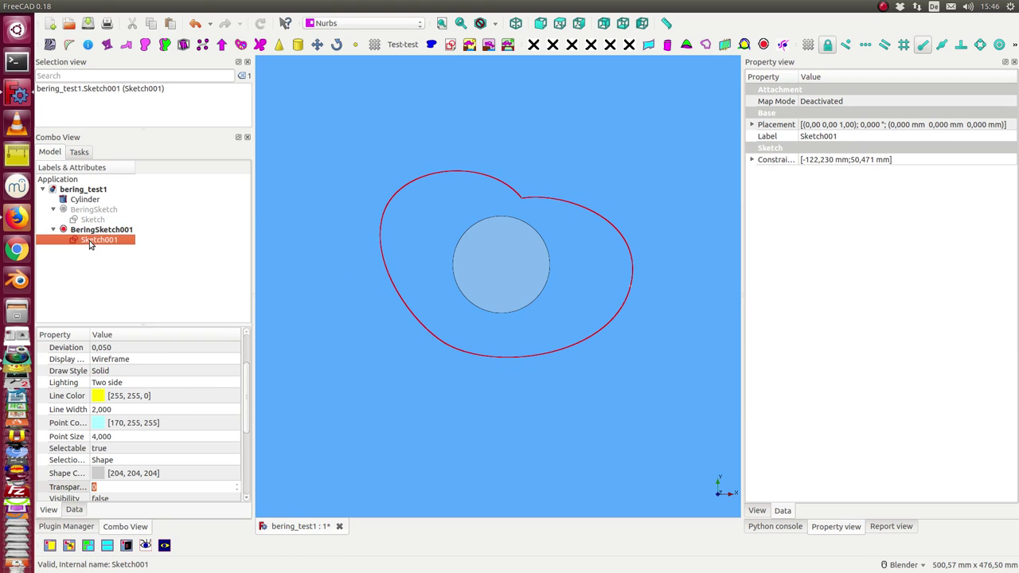
click(93, 230)
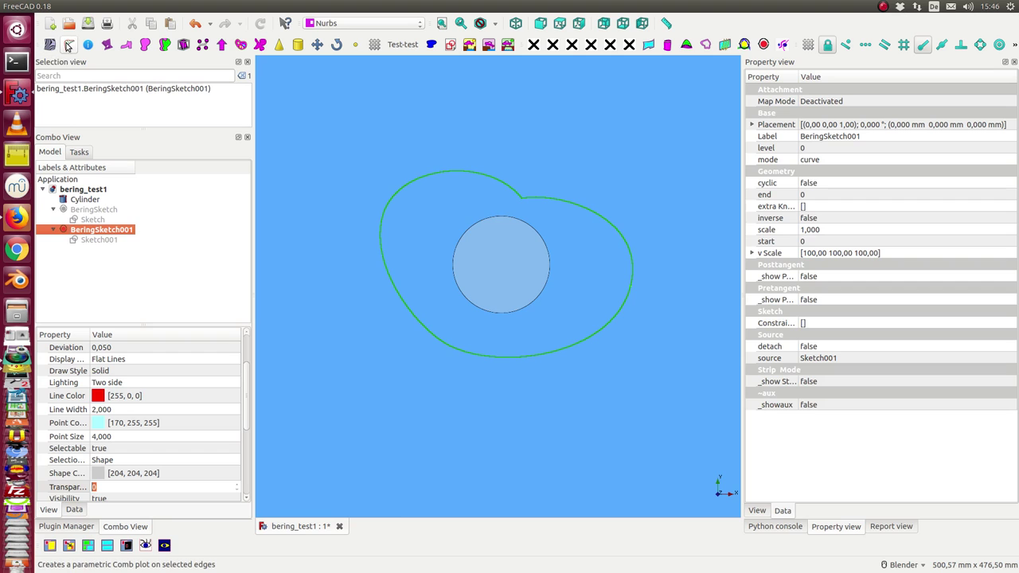
Add a curvature comb to BeringSketch001 and zoom to inspect it around the heart-shaped curve
click(69, 46)
scroll(313, 221, down, 3)
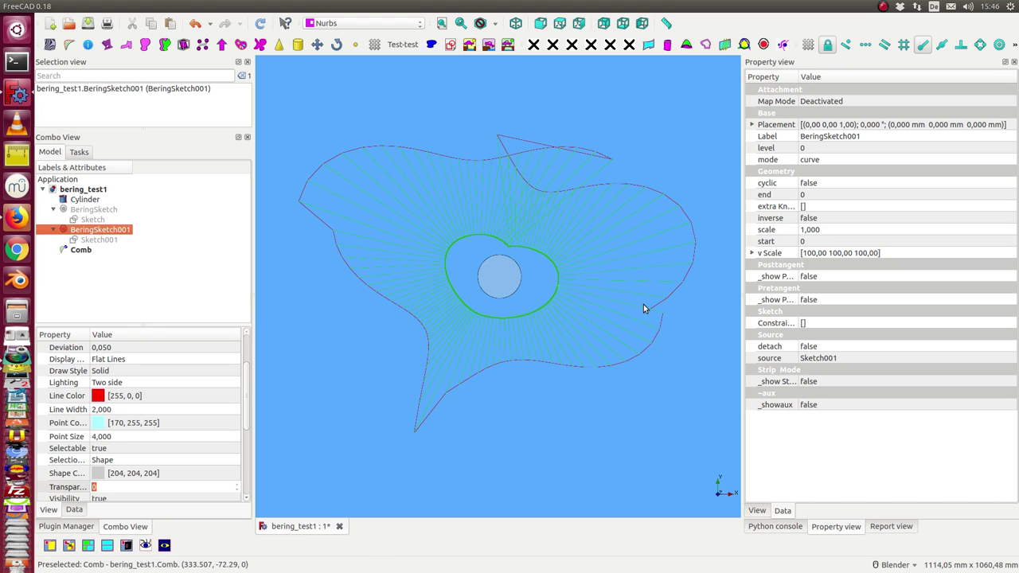
scroll(598, 305, up, 2)
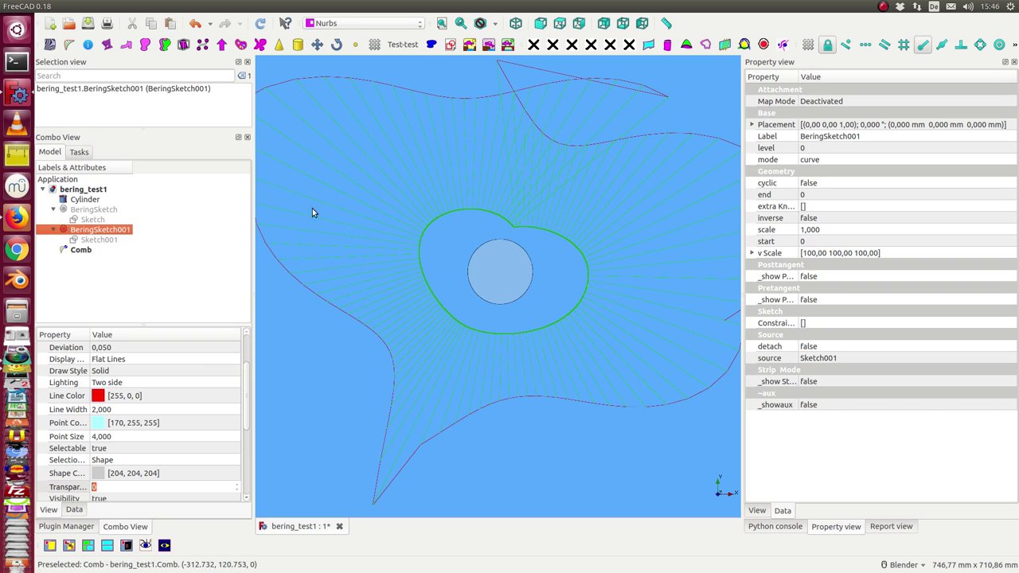
click(427, 229)
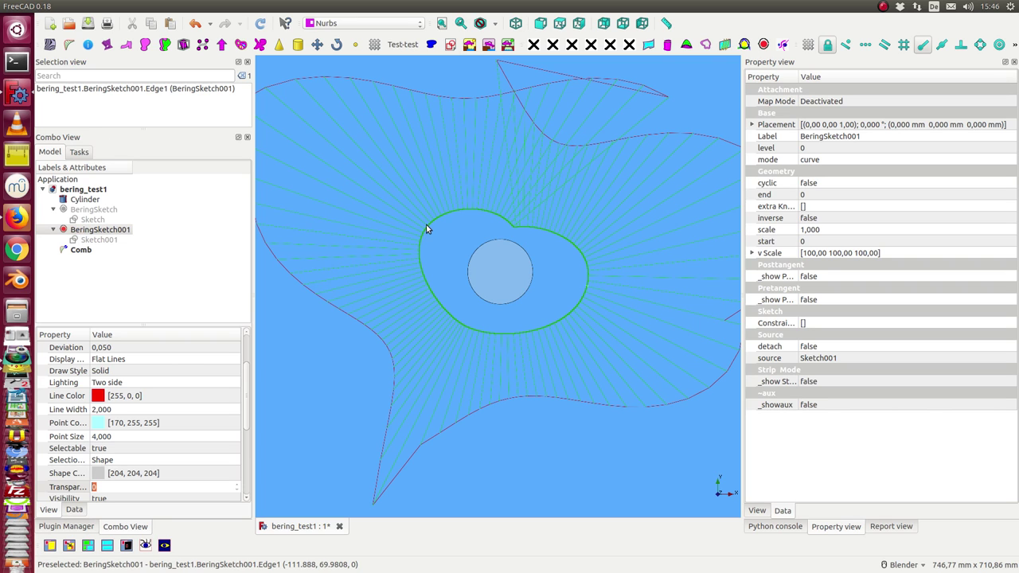
scroll(378, 159, down, 4)
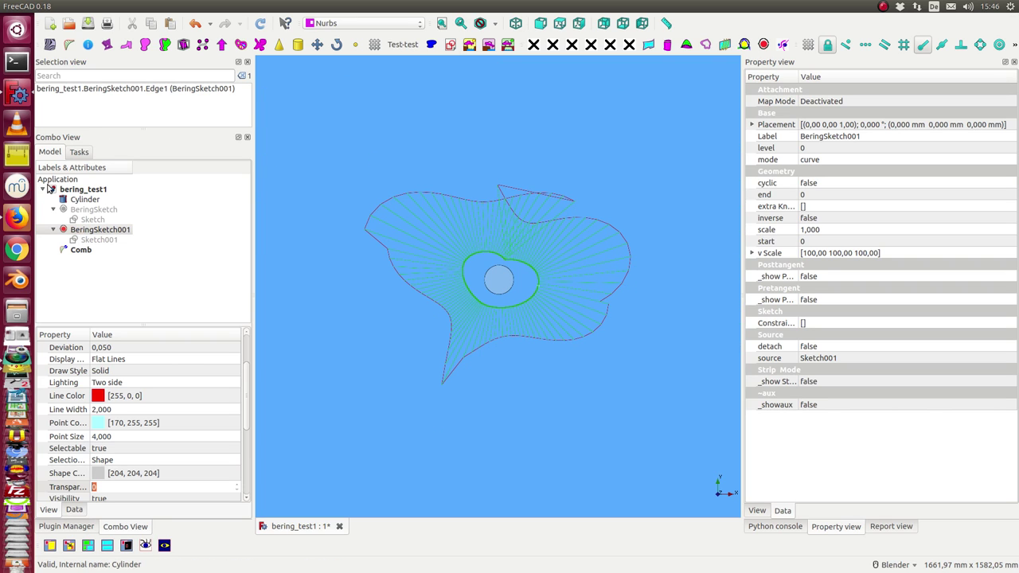
Display the Geometry Info overlay: degree 3, 13 poles, closed, length 719.63
click(84, 46)
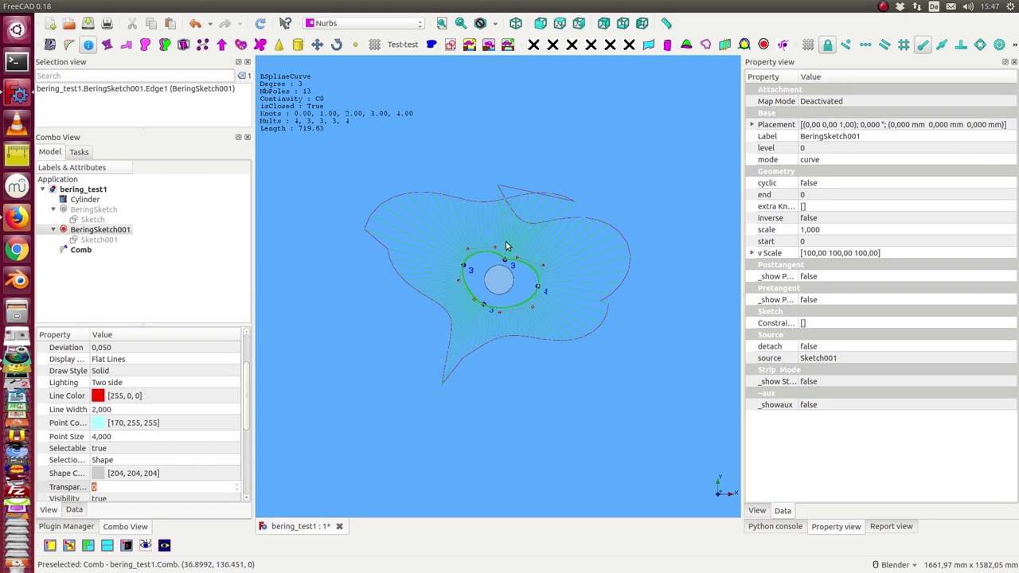
scroll(509, 246, up, 3)
scroll(509, 246, up, 2)
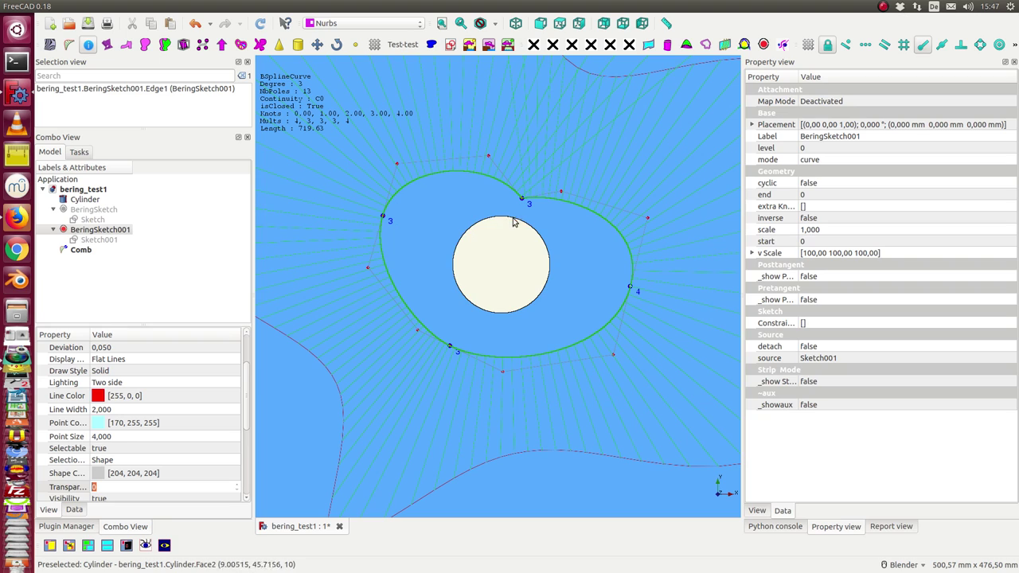
Briefly show Sketch001's control polygon to compare it with the curve, then hide it again
click(90, 241)
key(space)
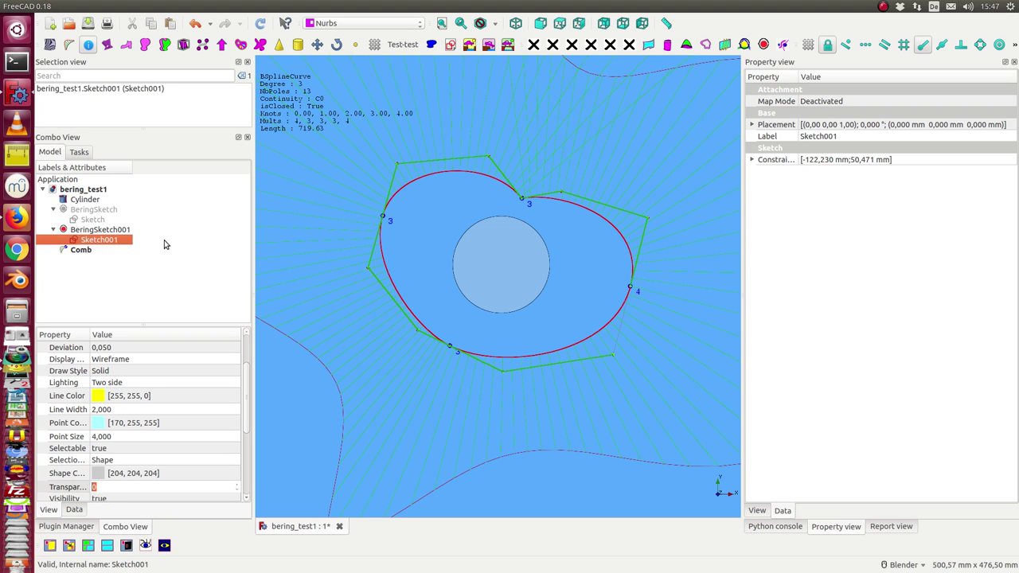
key(space)
key(space)
key(space)
key(space)
key(space)
key(space)
key(space)
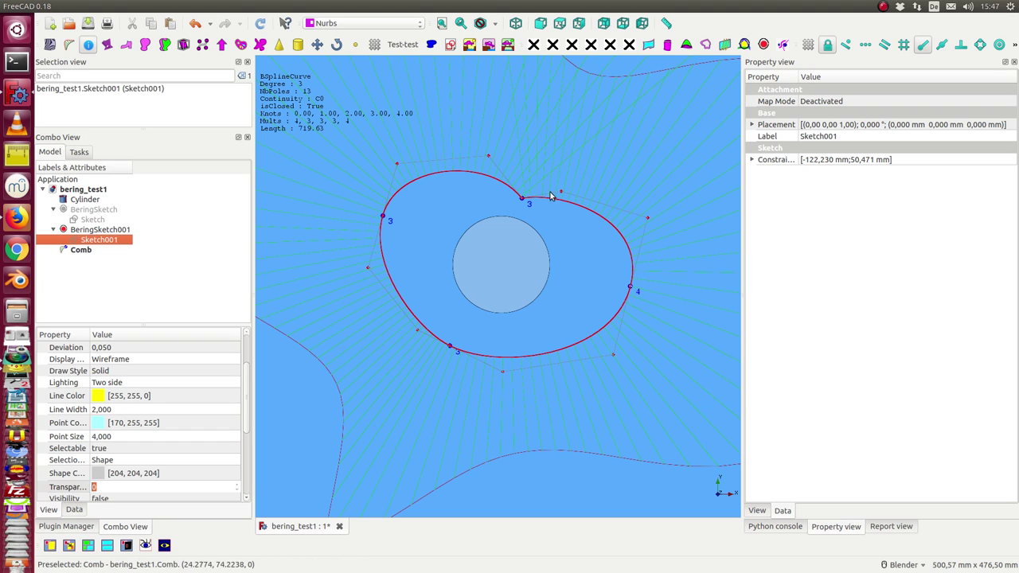